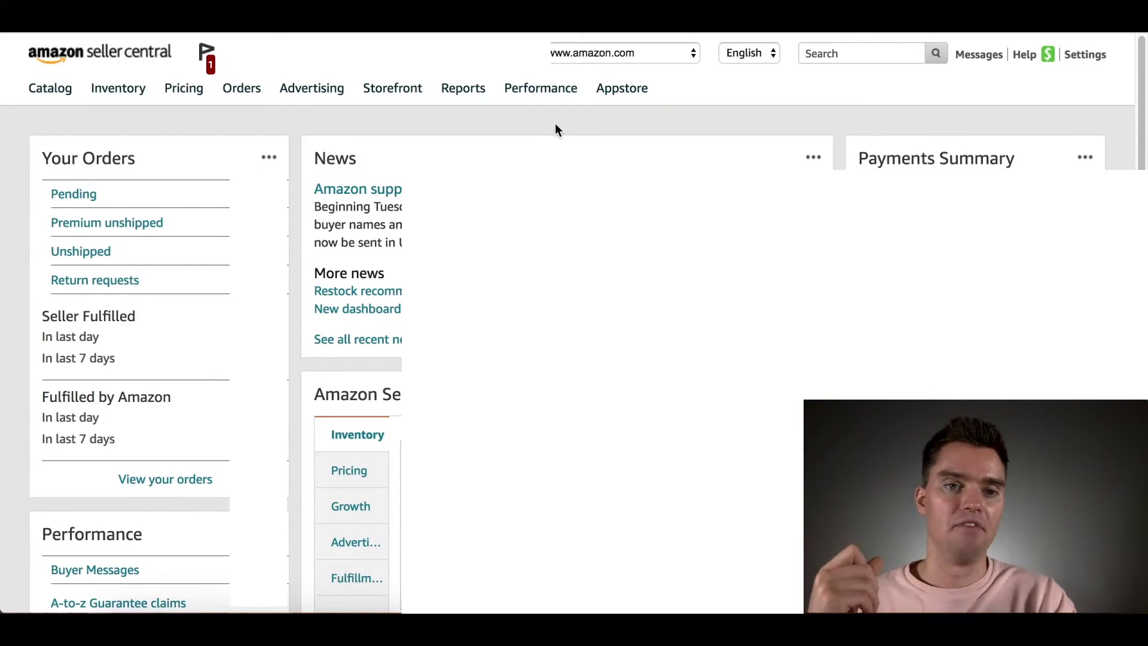
Step: Go to Advertising > Promotions and show the Manage Product Selection tab with its 10/24/2018 selection
mouse_move(299, 90)
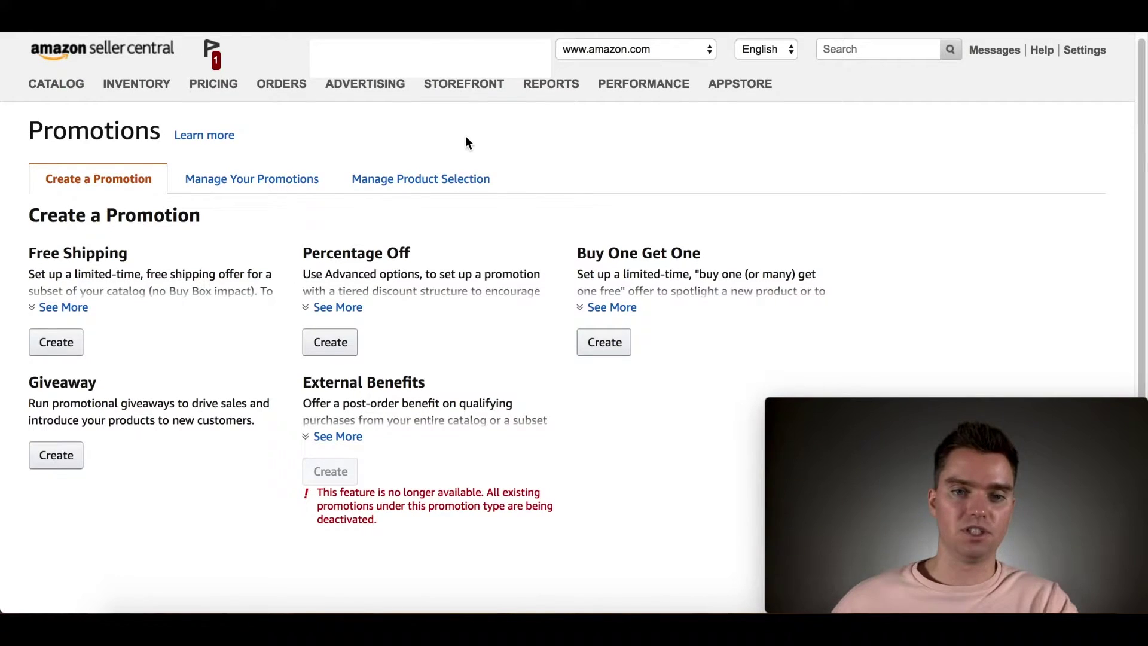
scroll(465, 137, down, 1)
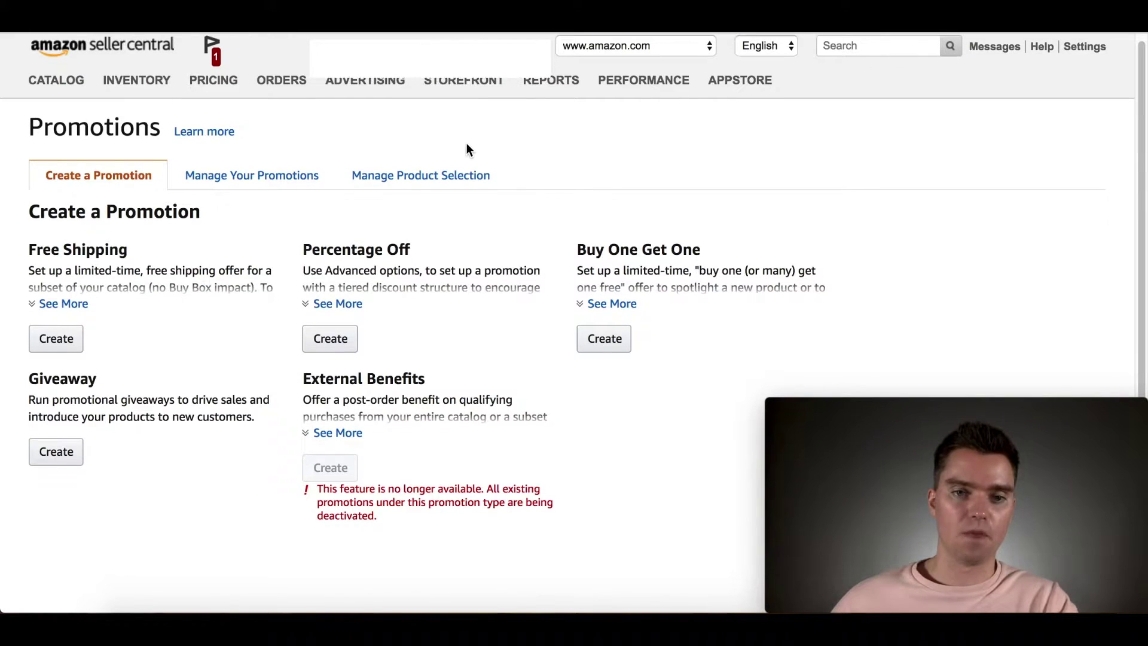
click(410, 181)
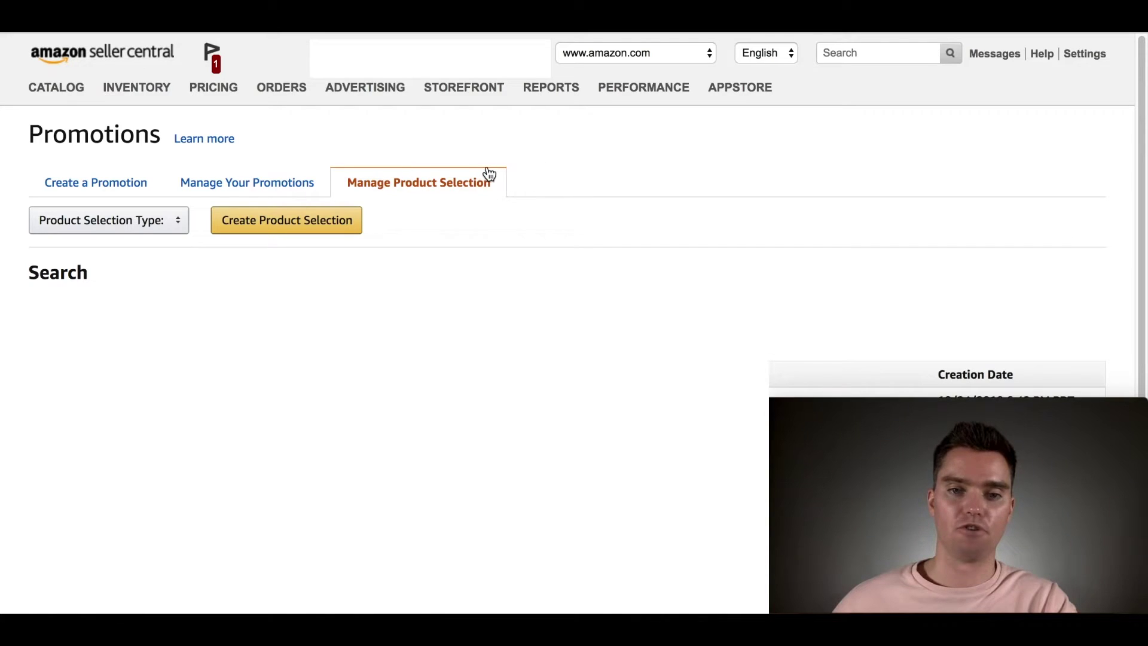
scroll(494, 174, down, 1)
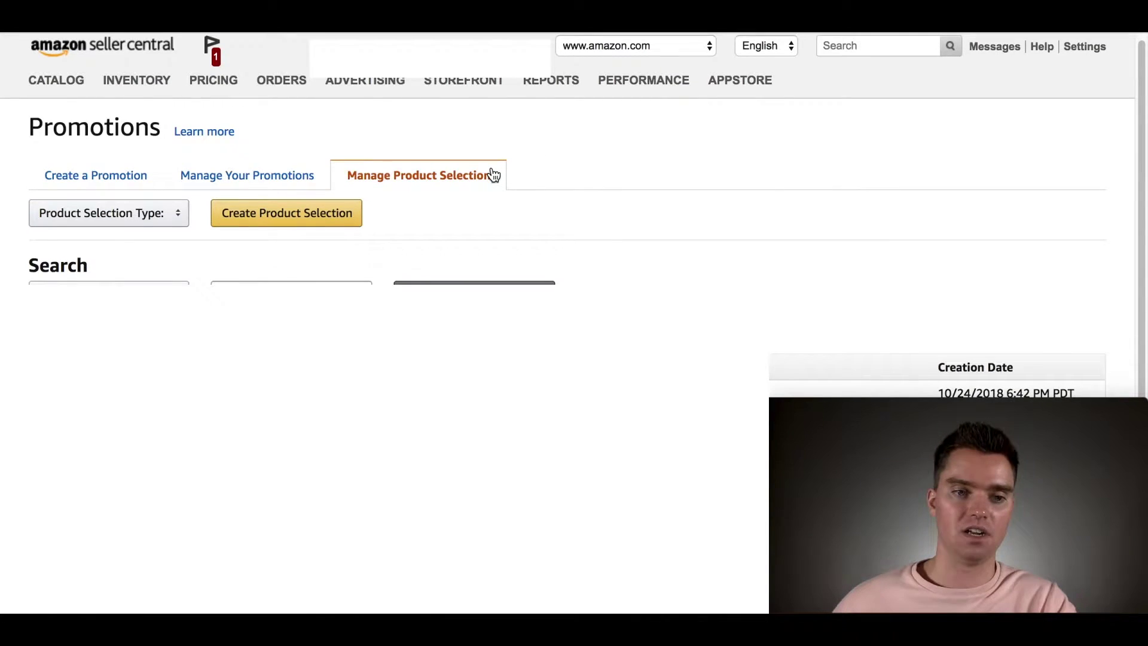
Step: Create a new product selection of type ASIN List to bring up its form
click(298, 217)
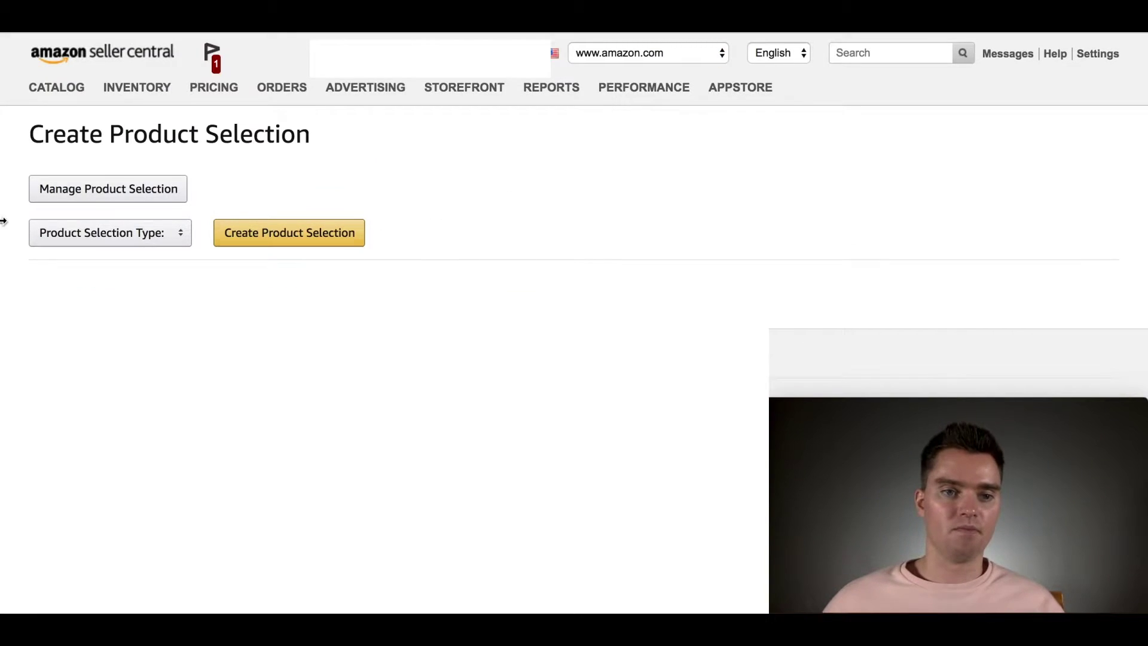
click(149, 239)
click(141, 258)
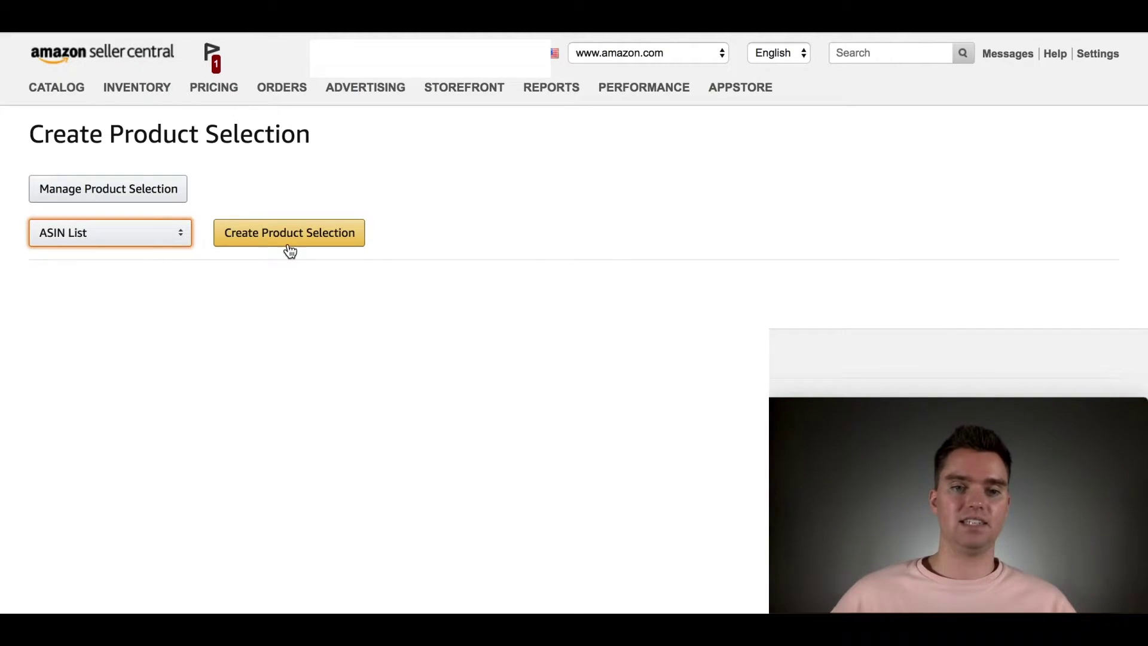
click(287, 242)
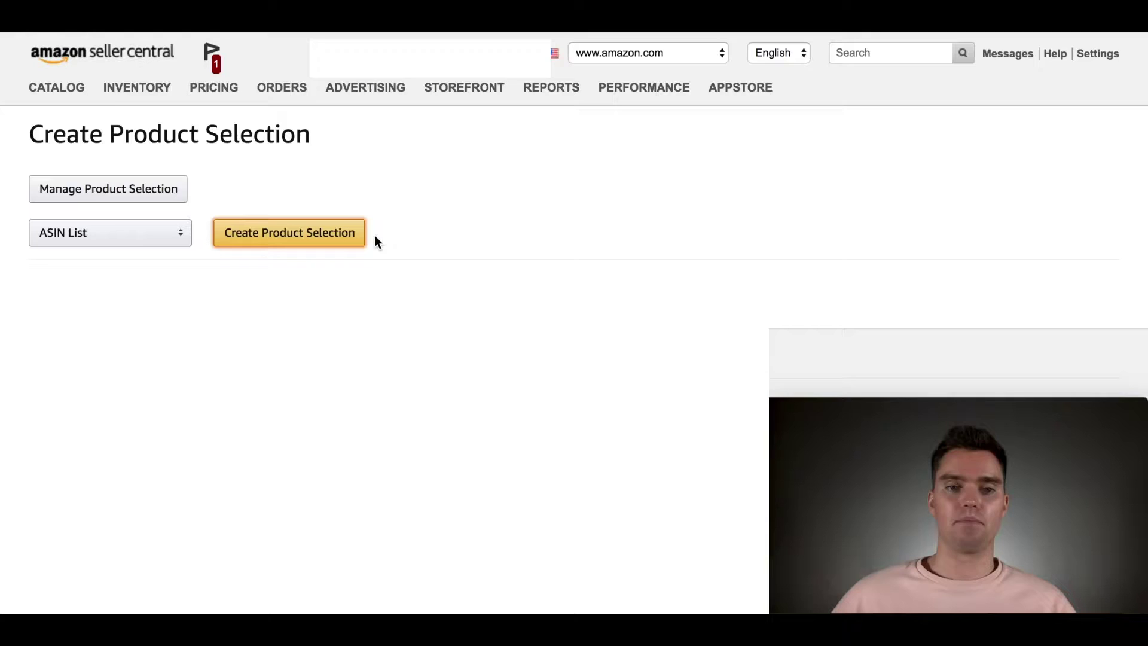
scroll(390, 251, up, 2)
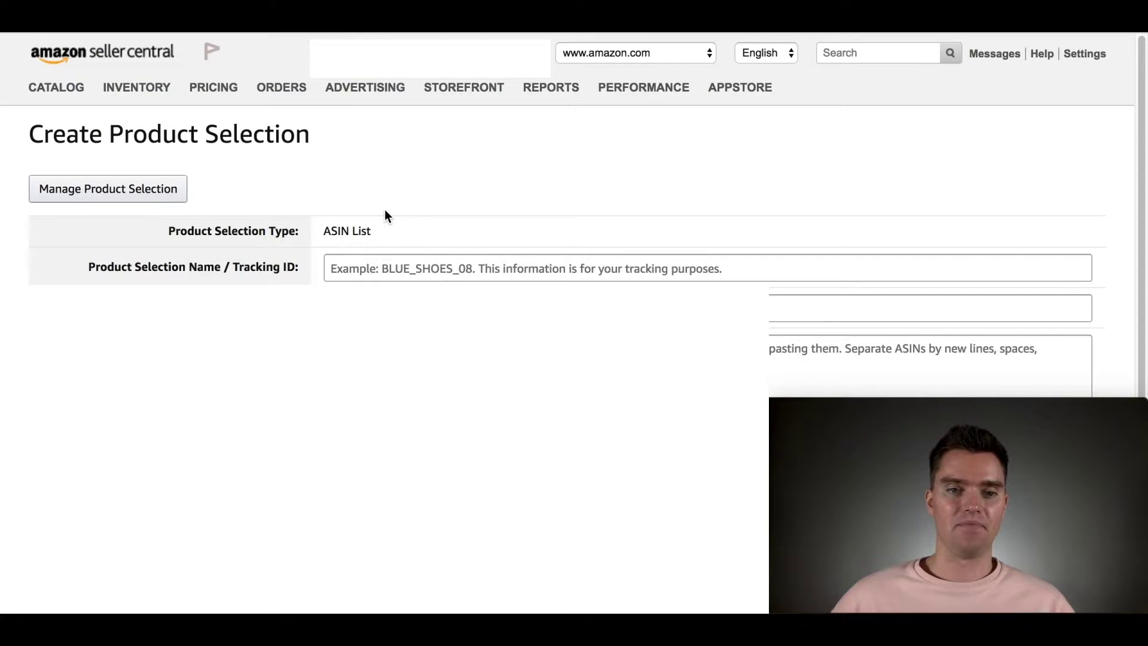
Step: Enter '90 OFF Product Name' as the selection's Name / Tracking ID
click(369, 270)
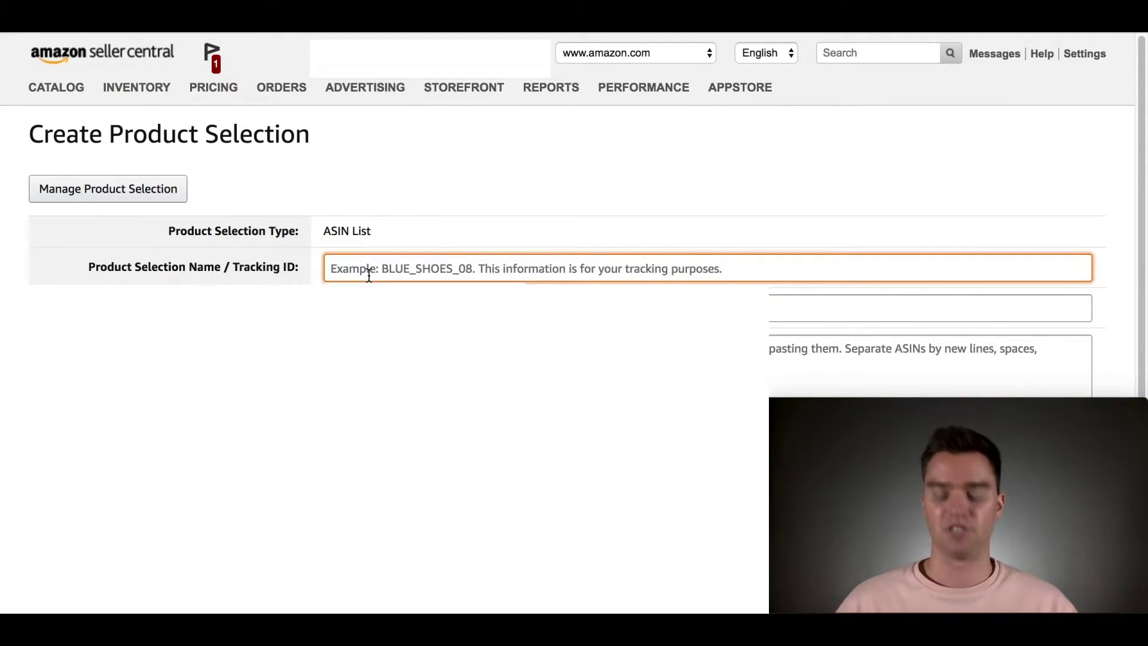
text(90)
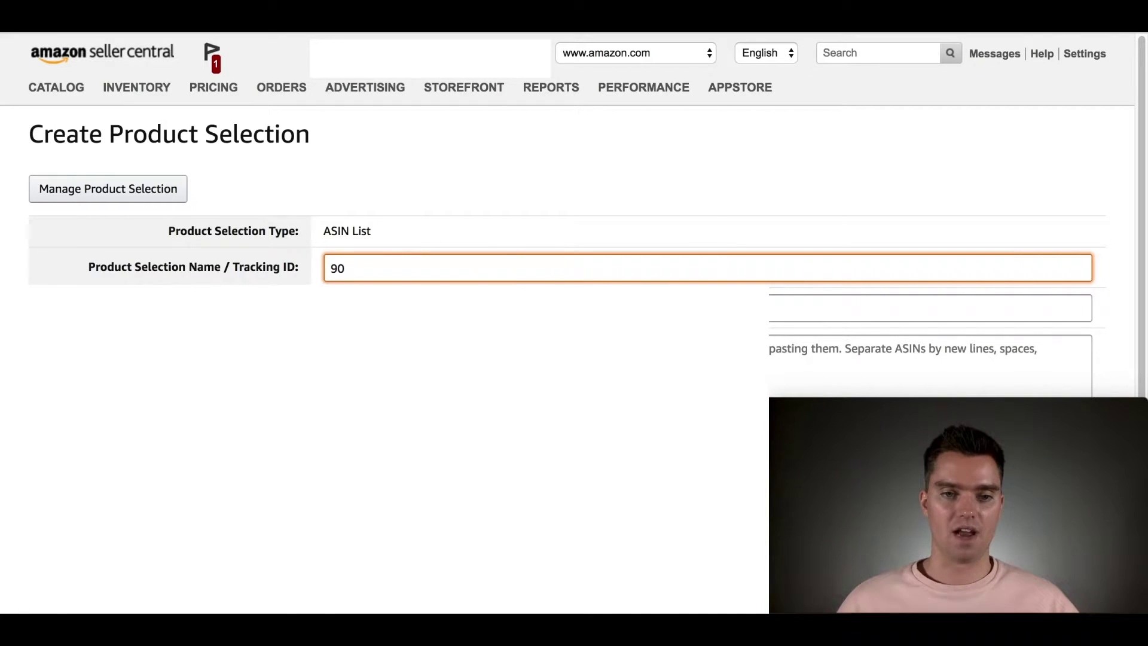
text( OFF)
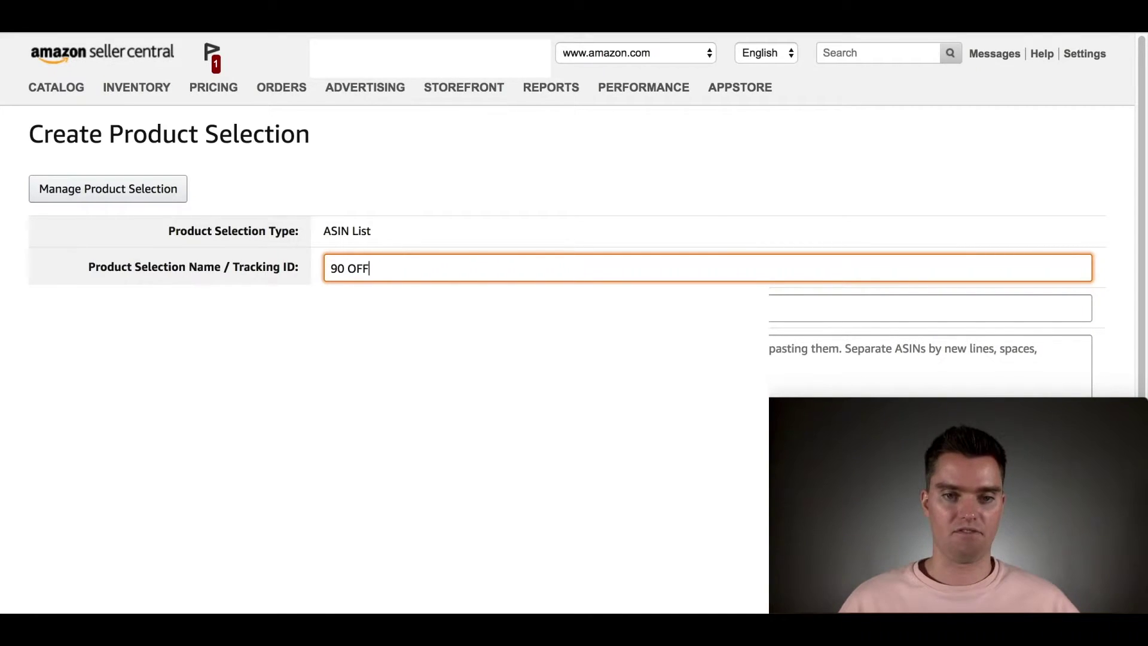
text( Product )
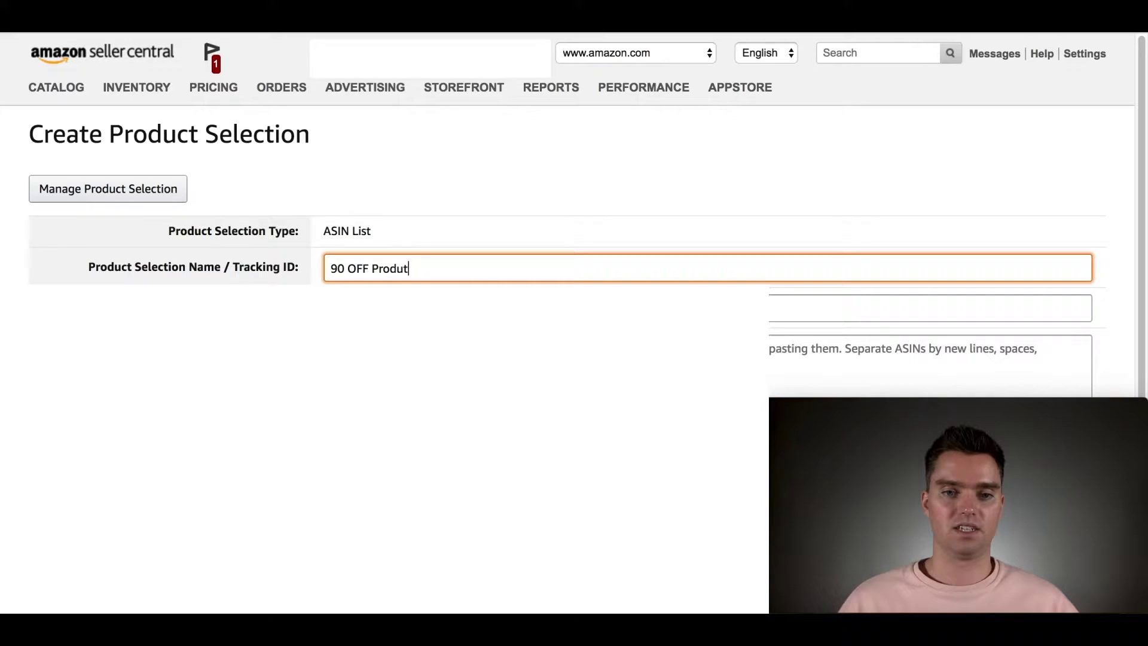
text(Na)
key(BackSpace)
key(BackSpace)
key(BackSpace)
text(t Na)
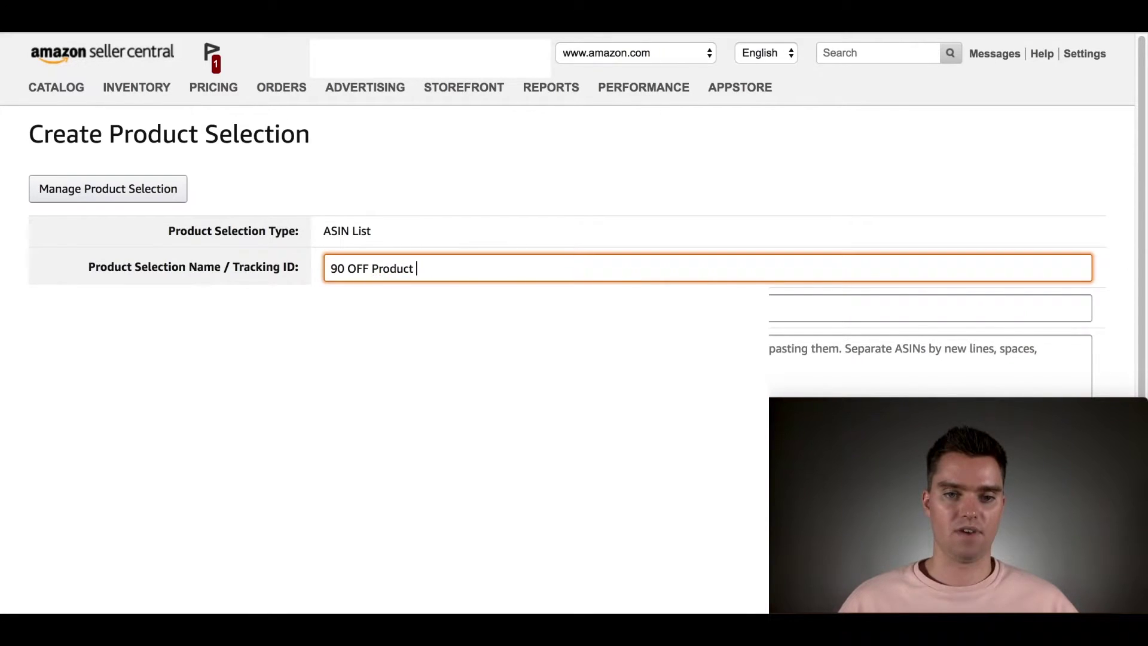
text(me)
Step: Copy the name into Internal Description, leaving the cursor in the empty ASIN List box
drag(457, 269, 292, 264)
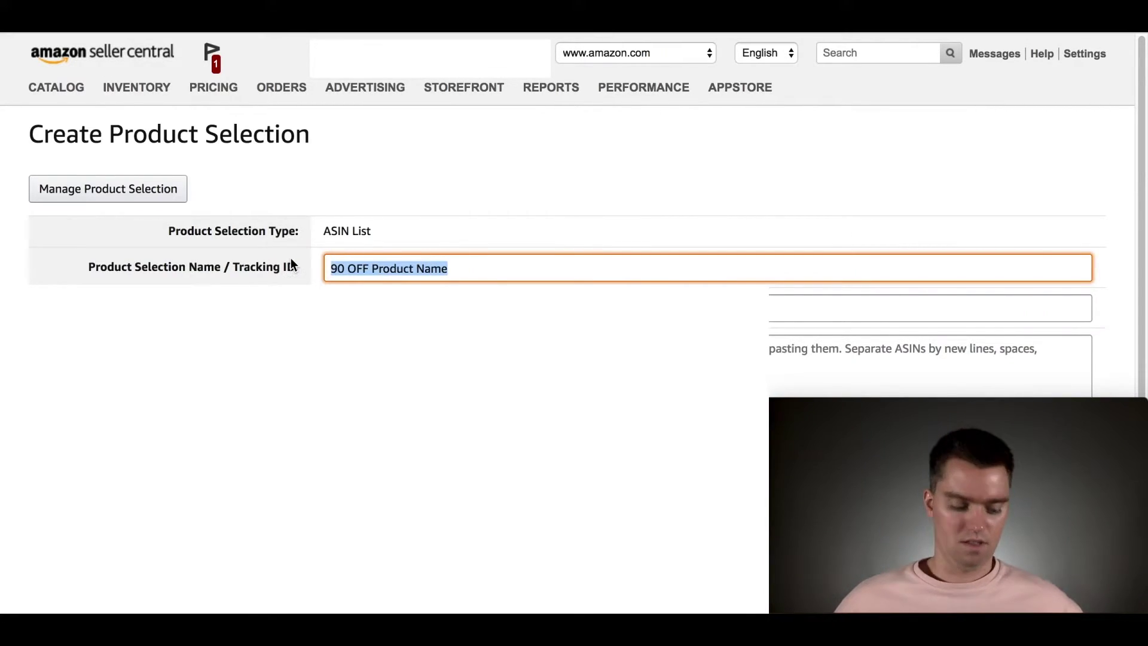
key(super+c)
click(437, 318)
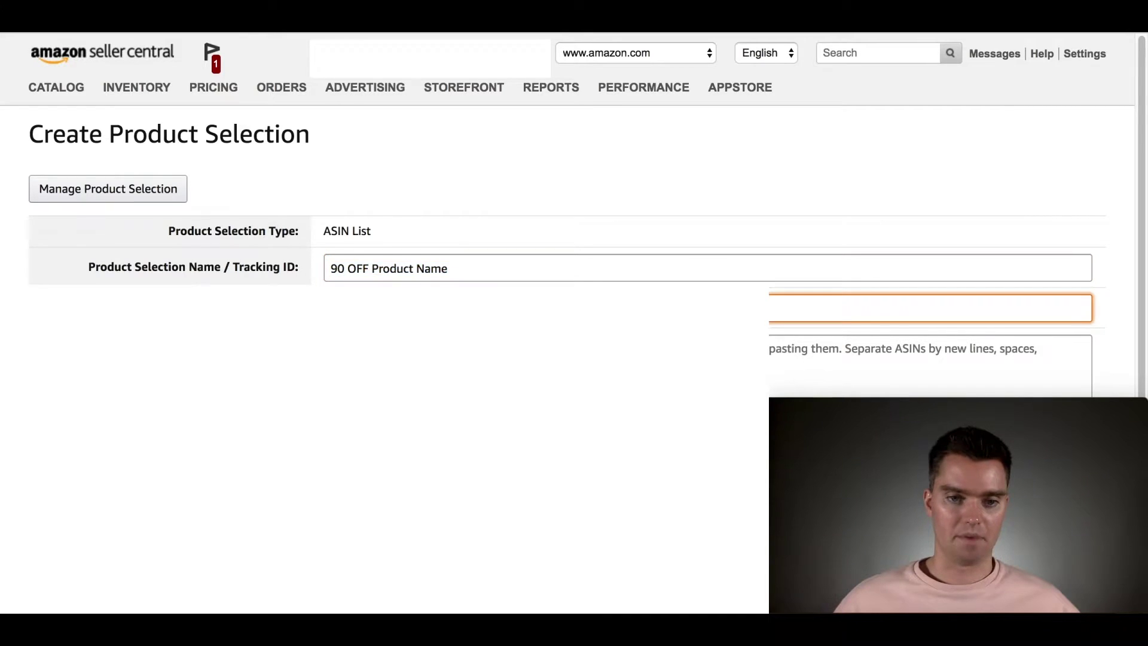
key(super+v)
click(417, 355)
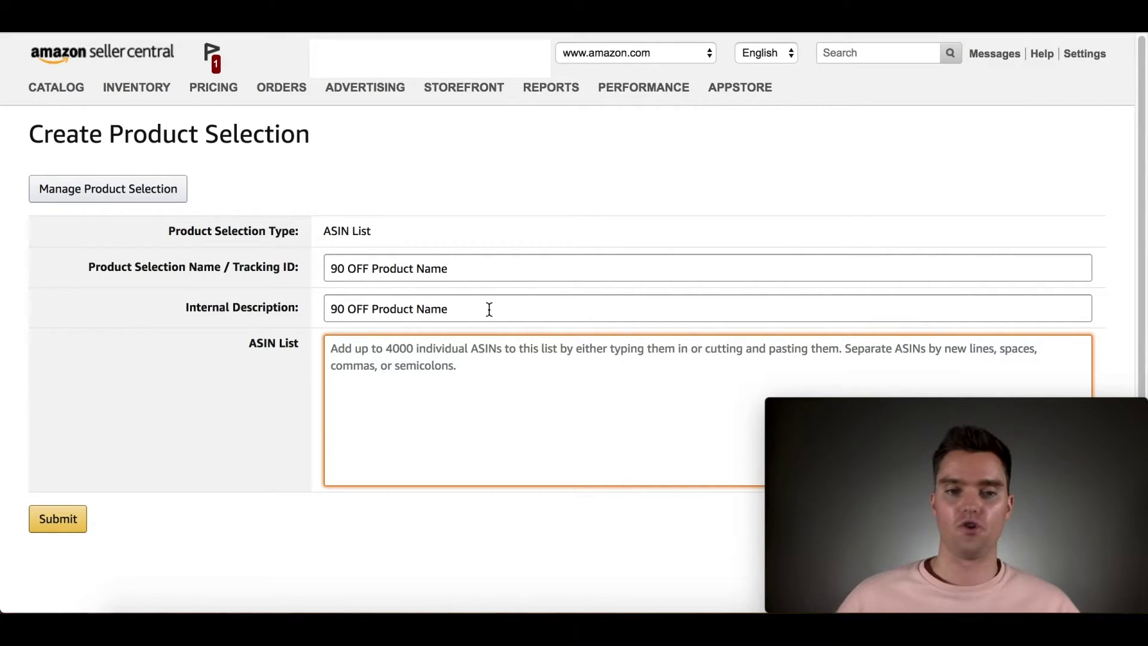
click(464, 267)
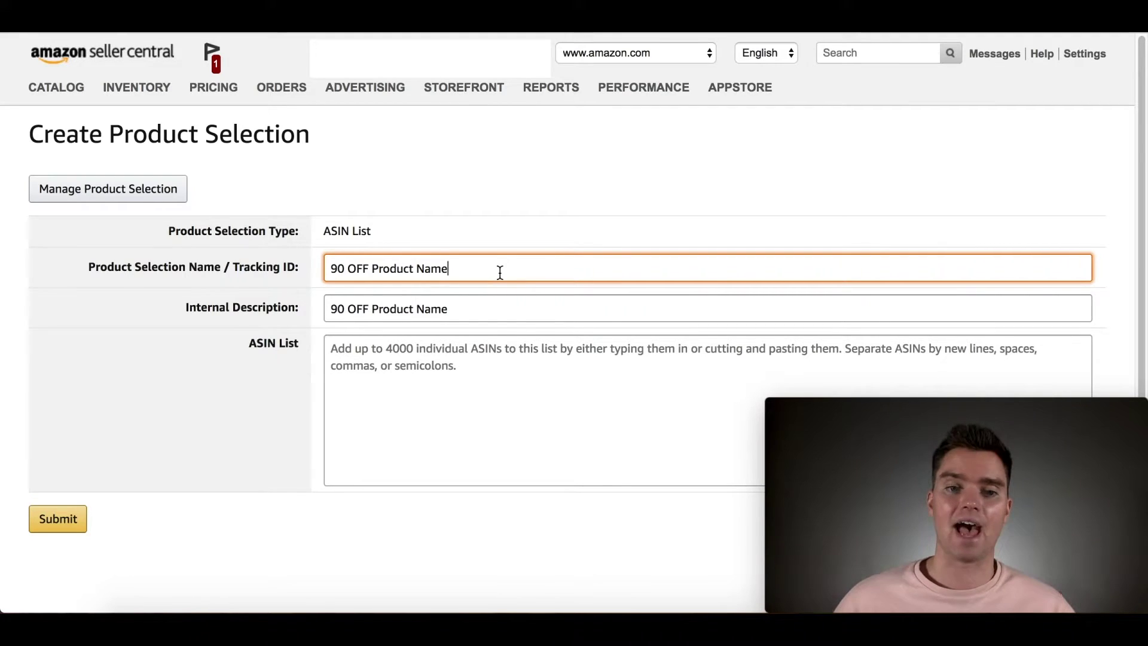
click(426, 358)
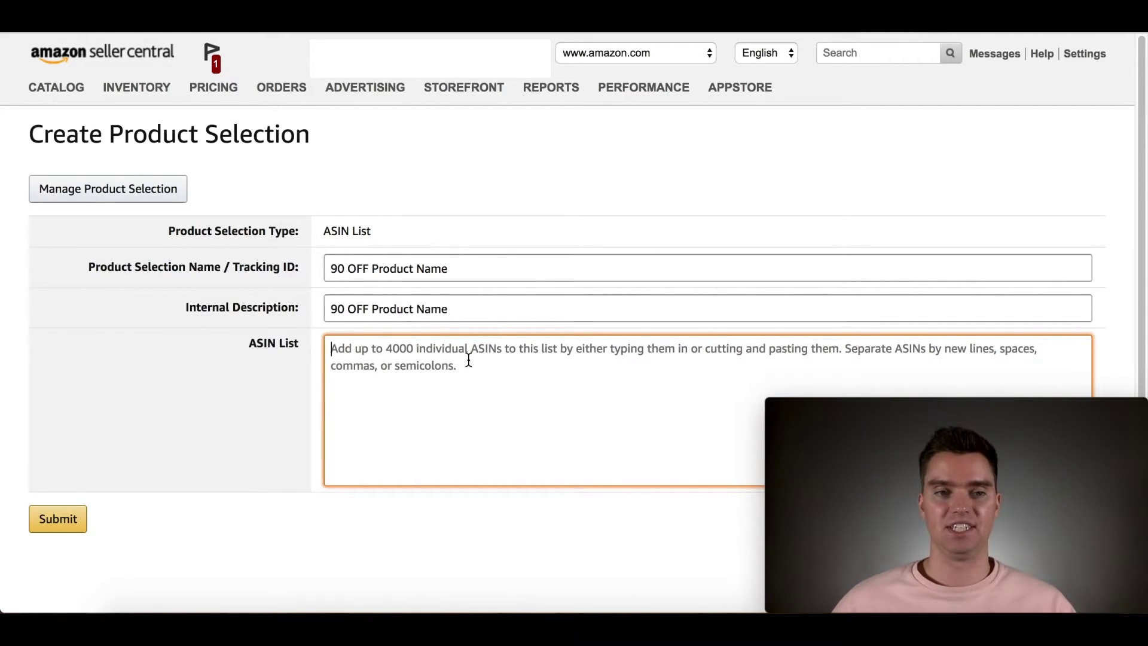
Step: Open Inventory > Manage Inventory in a new browser tab and switch to it
mouse_move(152, 94)
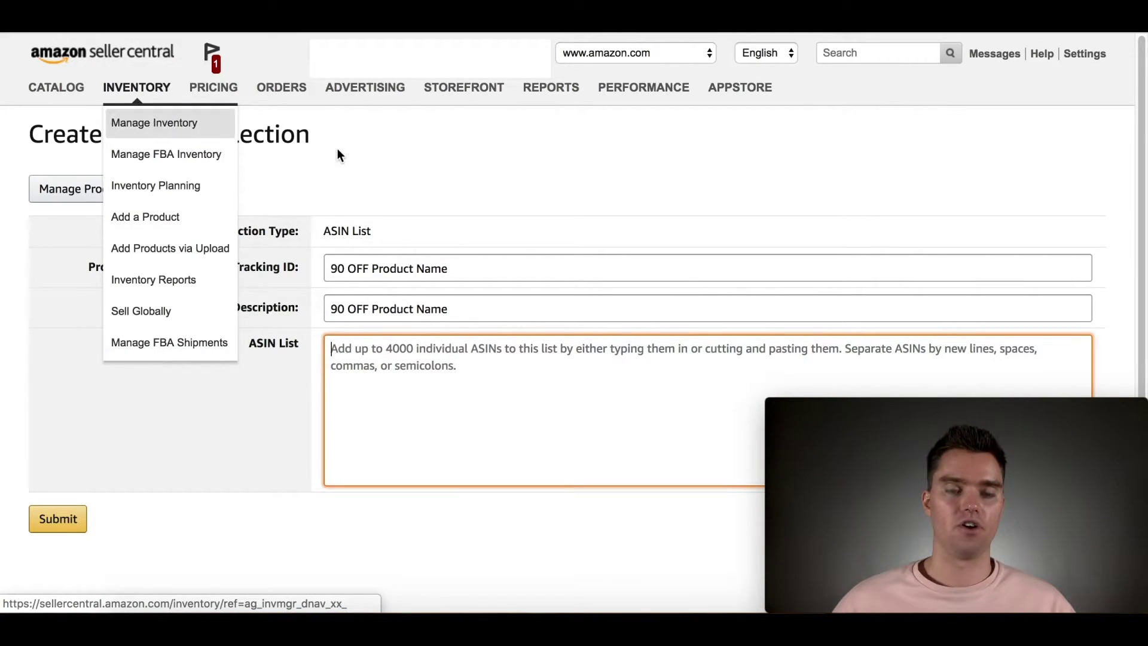
right_click(161, 127)
click(228, 132)
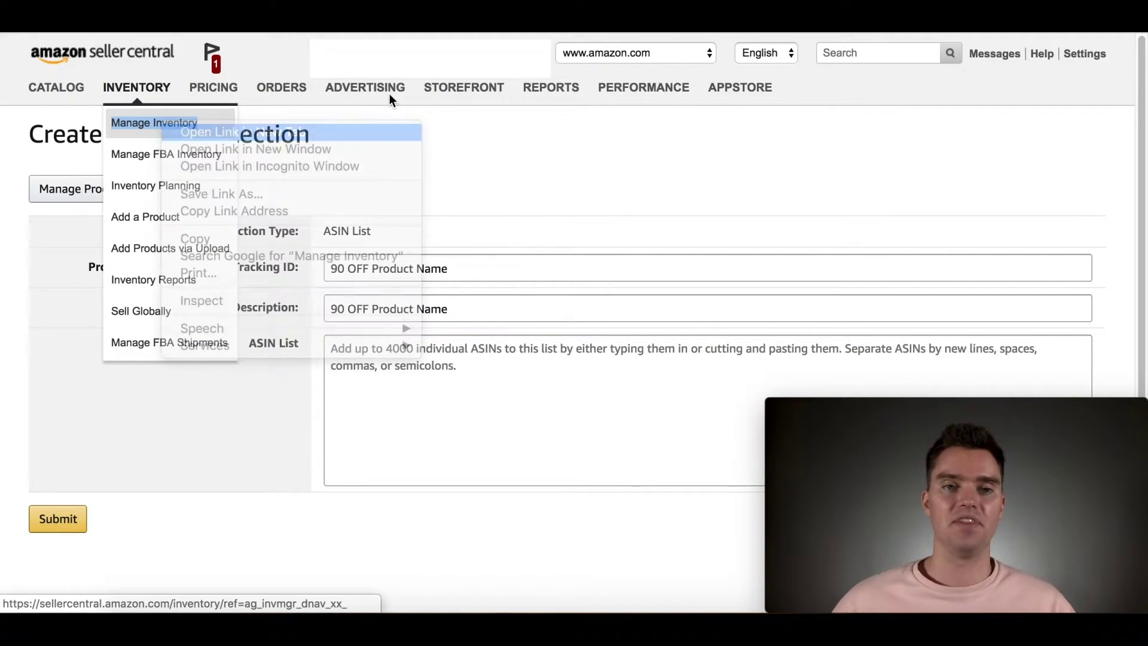
key(ctrl+Tab)
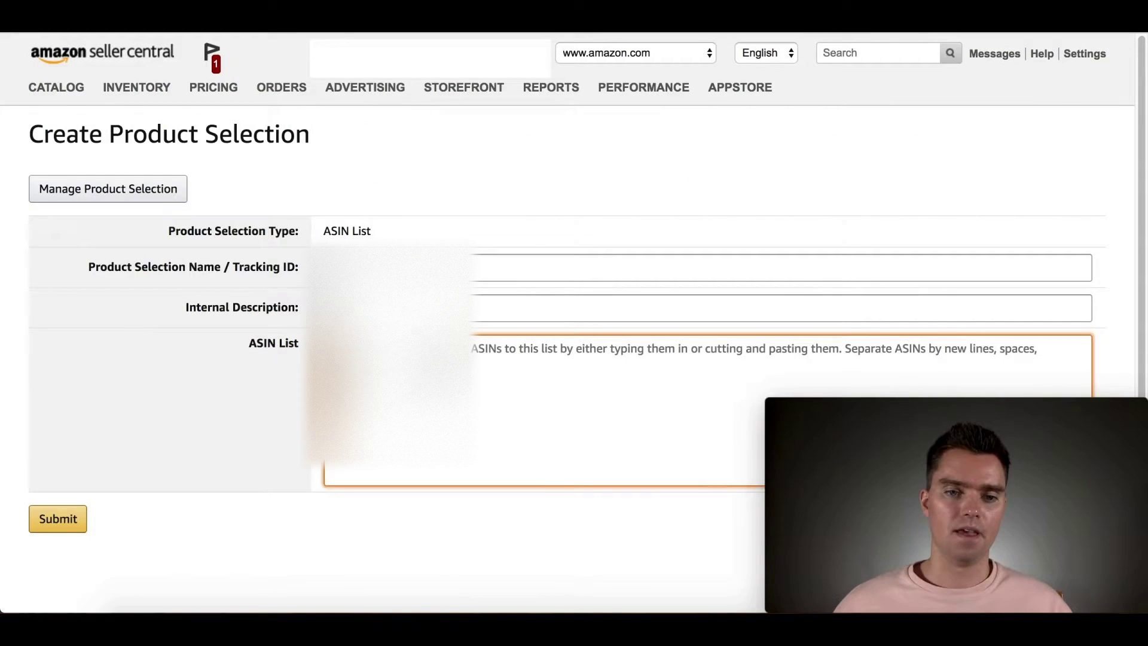
Step: Paste the copied product ASIN into the selection's ASIN List box
right_click(357, 346)
click(458, 464)
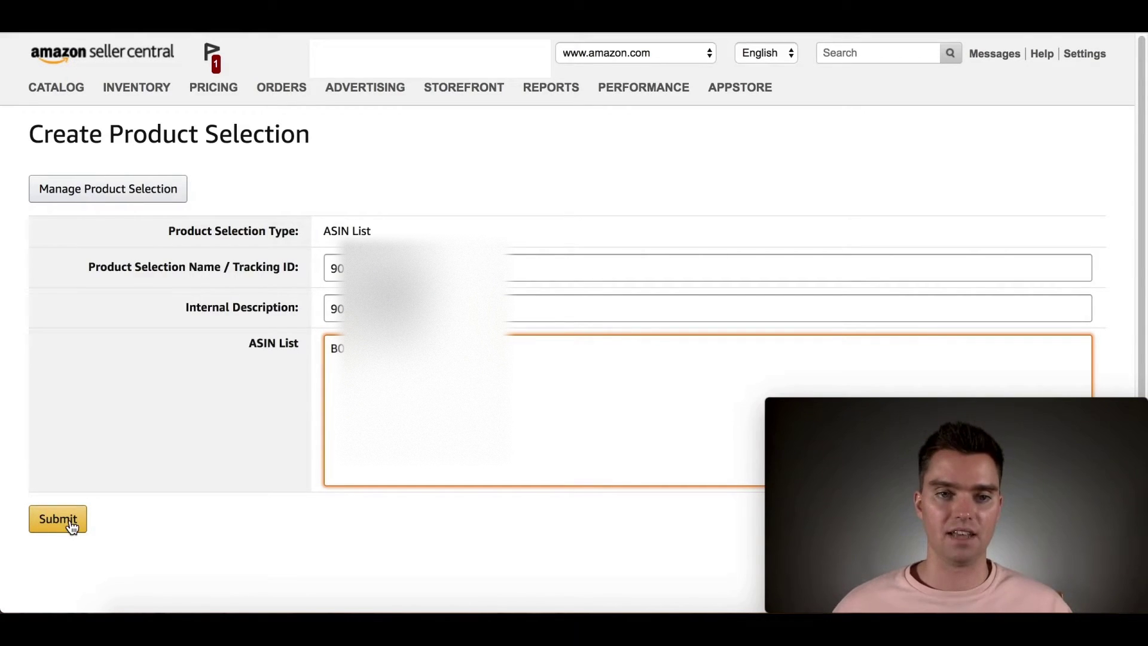
mouse_move(368, 96)
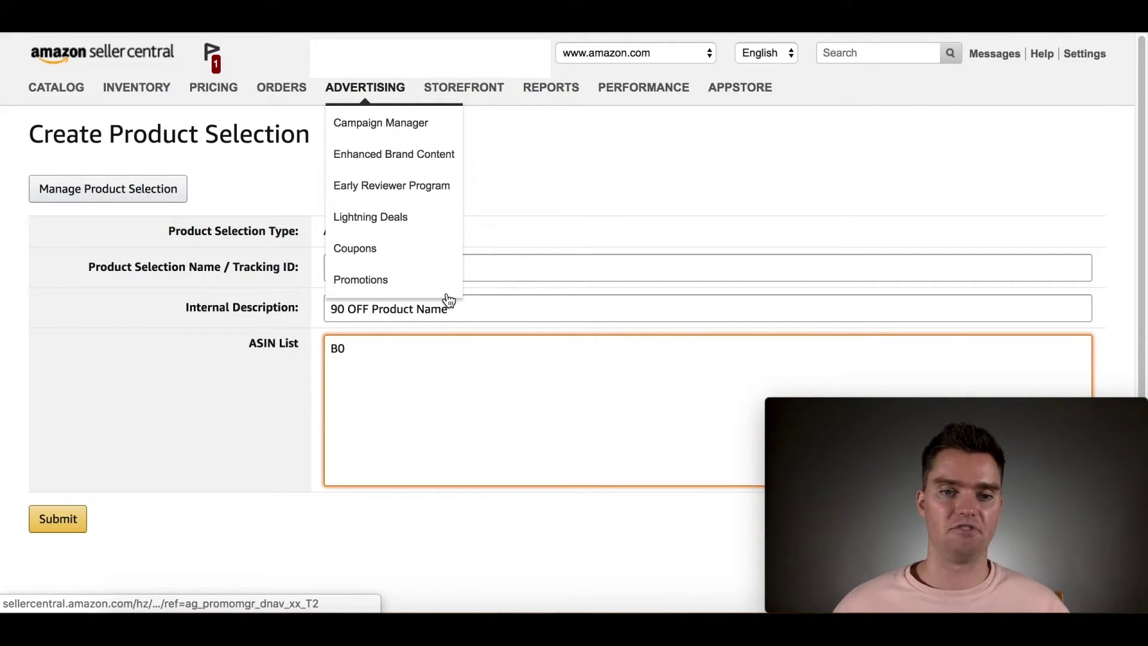
Step: From the Promotions page, start a new Percentage Off promotion
click(413, 290)
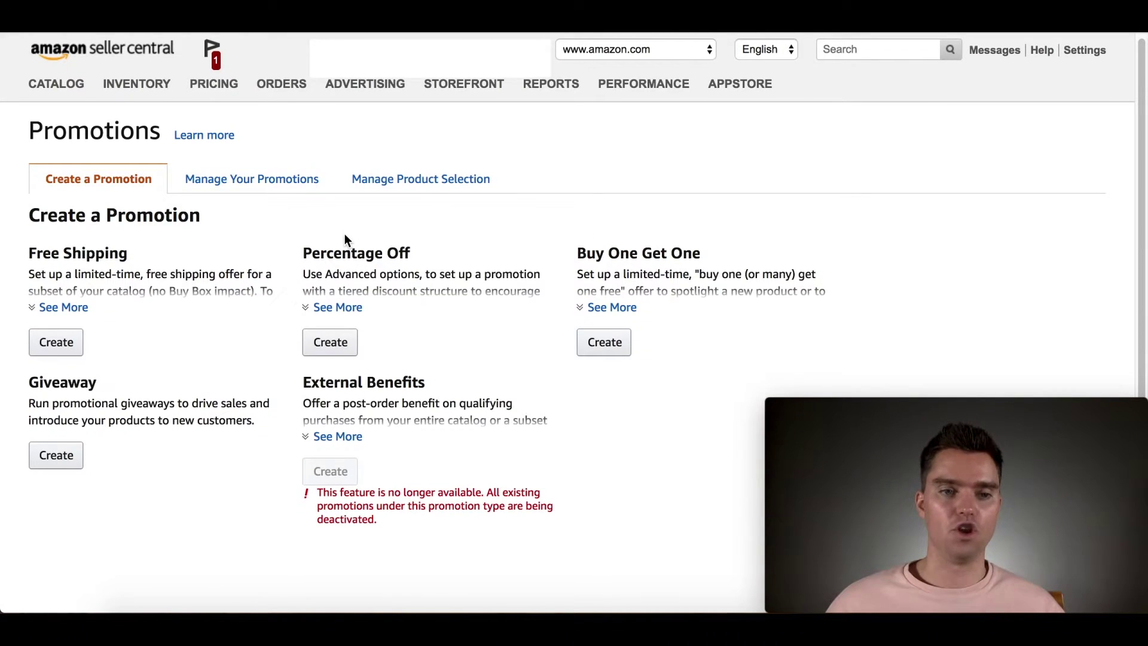
scroll(345, 233, down, 3)
scroll(345, 233, up, 3)
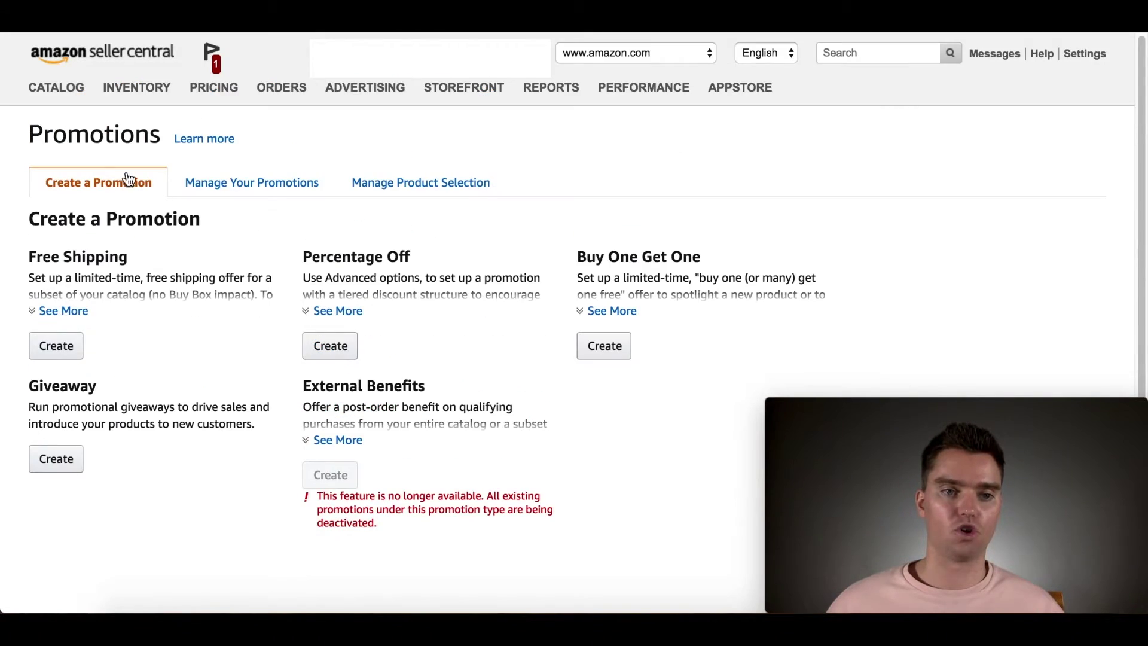
scroll(354, 287, down, 1)
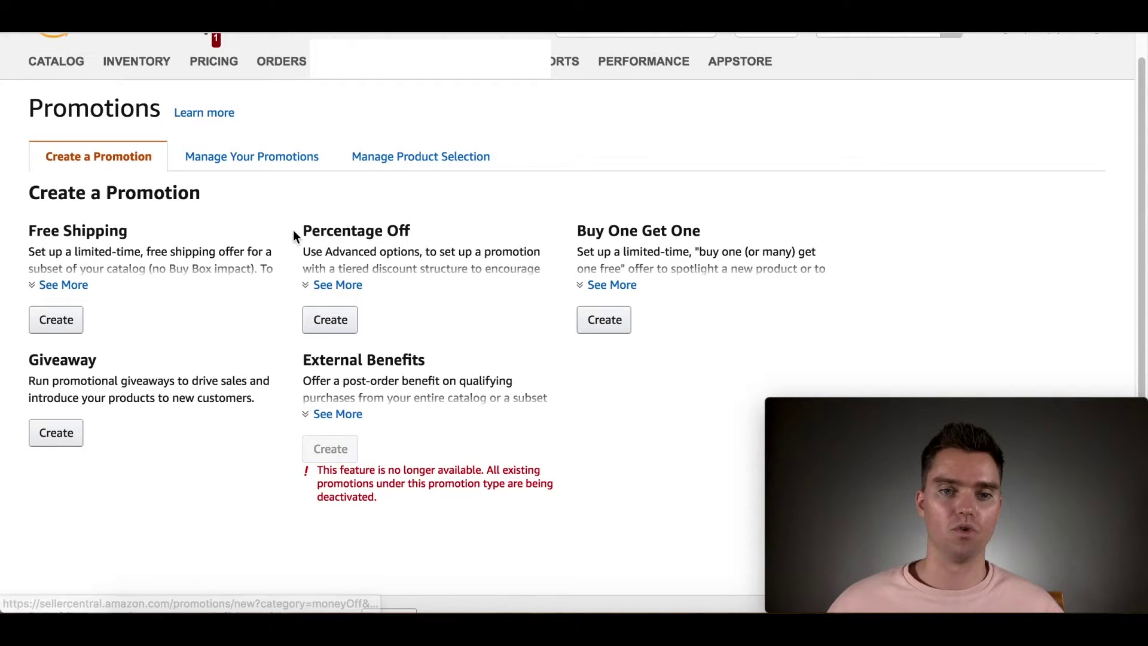
drag(304, 230, 424, 239)
click(425, 235)
drag(306, 229, 421, 235)
click(419, 235)
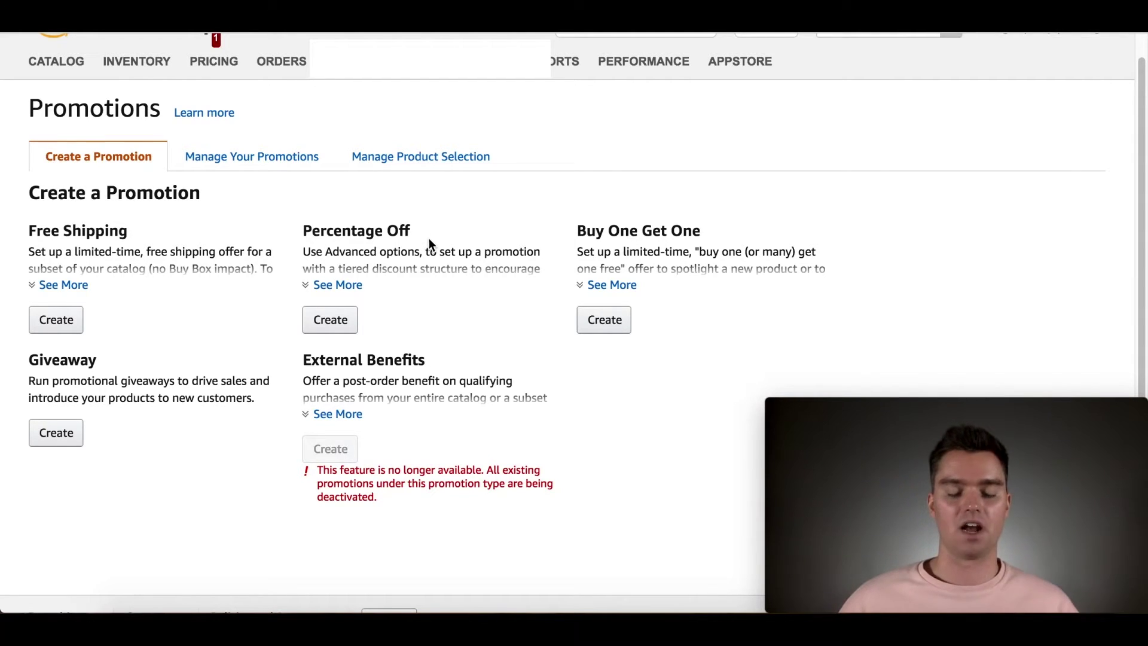
click(330, 319)
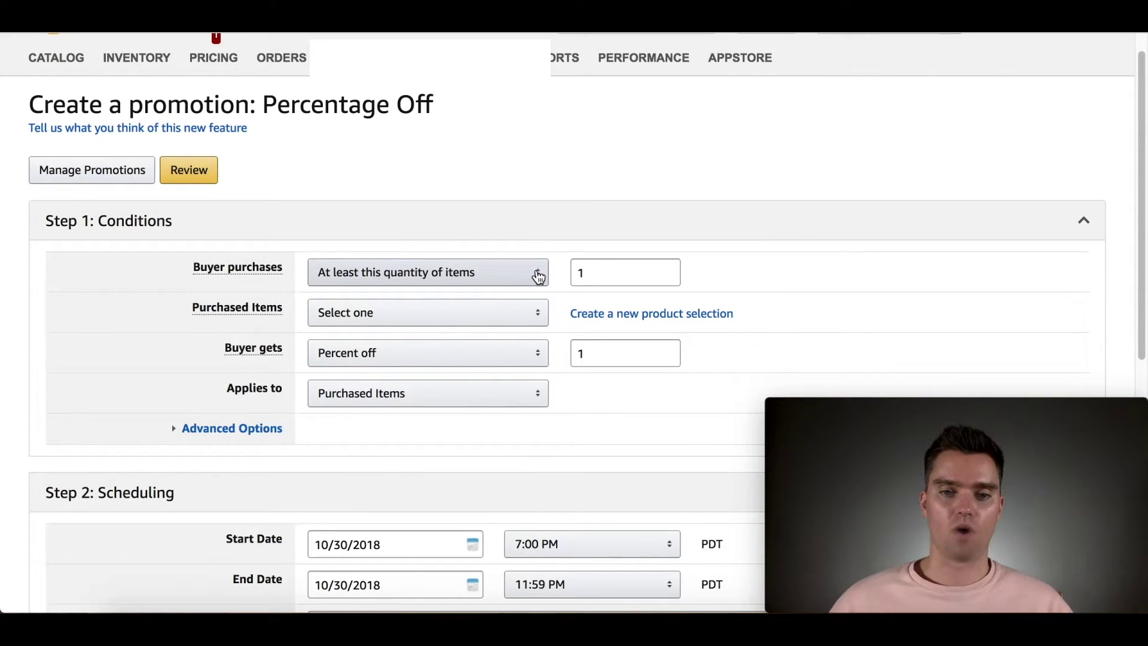
Step: Choose the product selection as the promotion's Purchased Items
scroll(458, 212, down, 1)
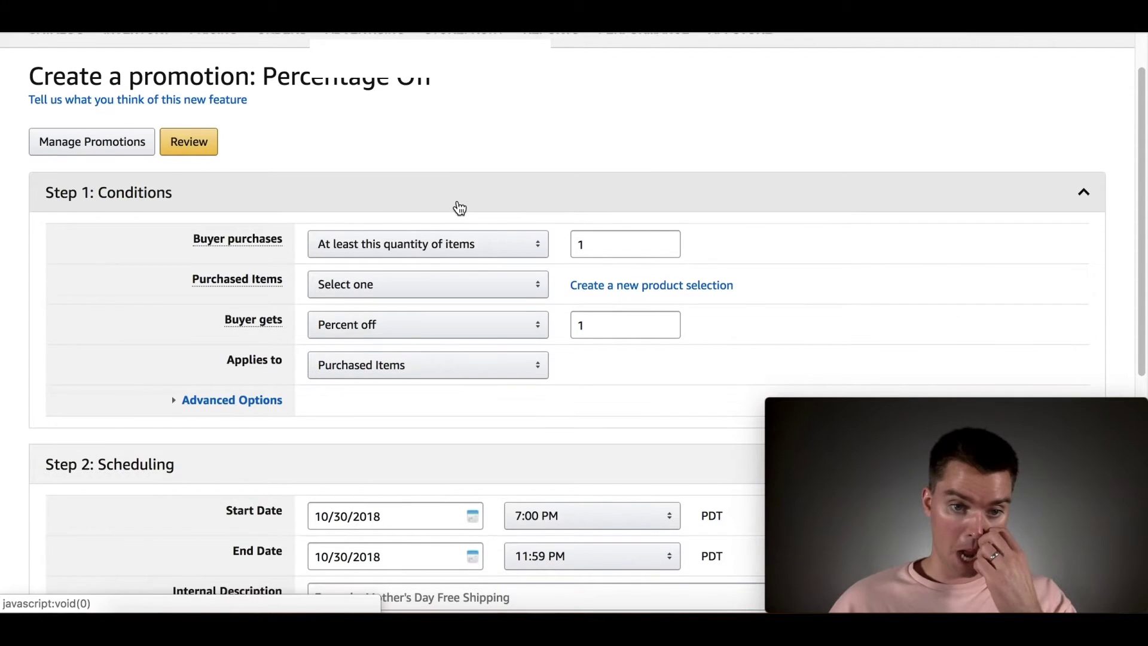
click(459, 285)
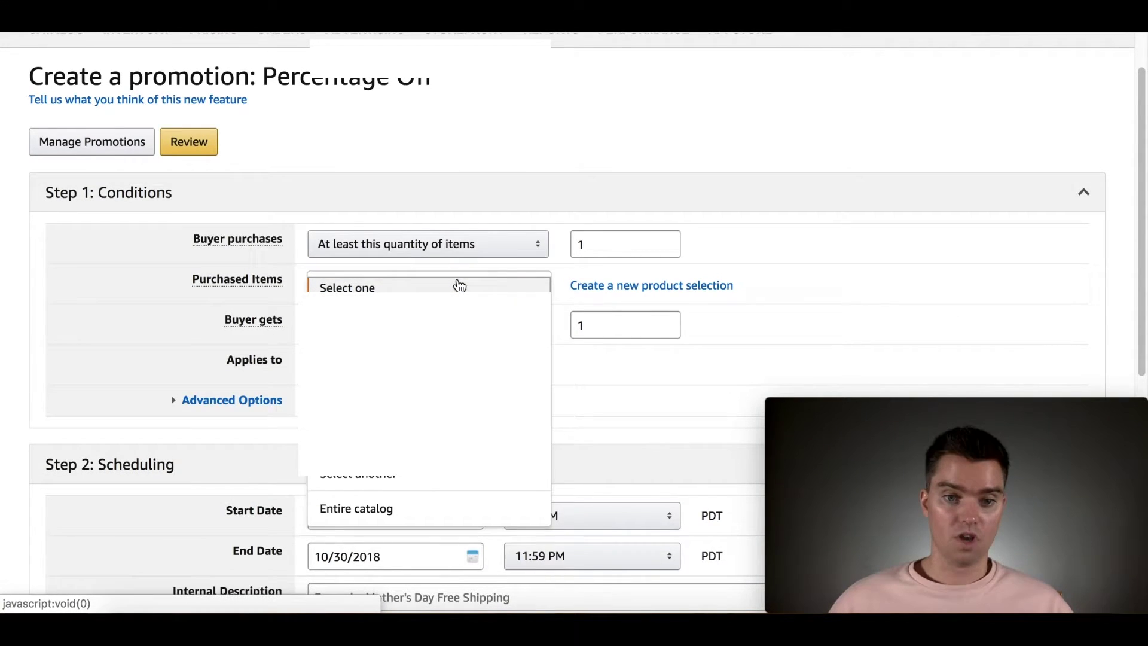
scroll(574, 323, up, 1)
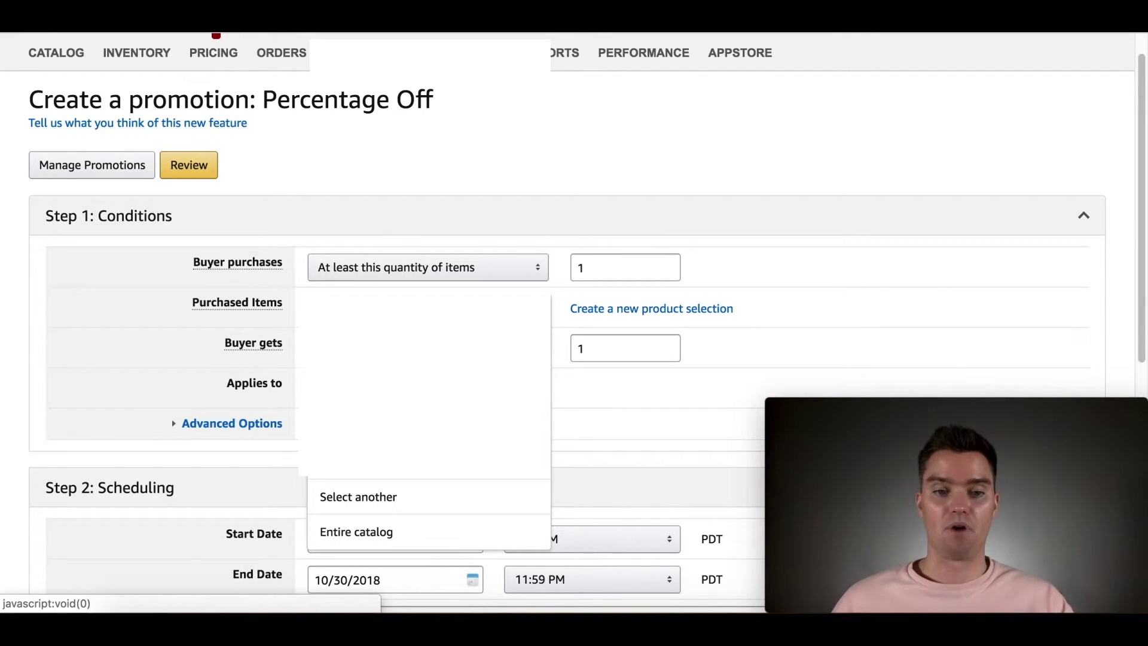
key(Escape)
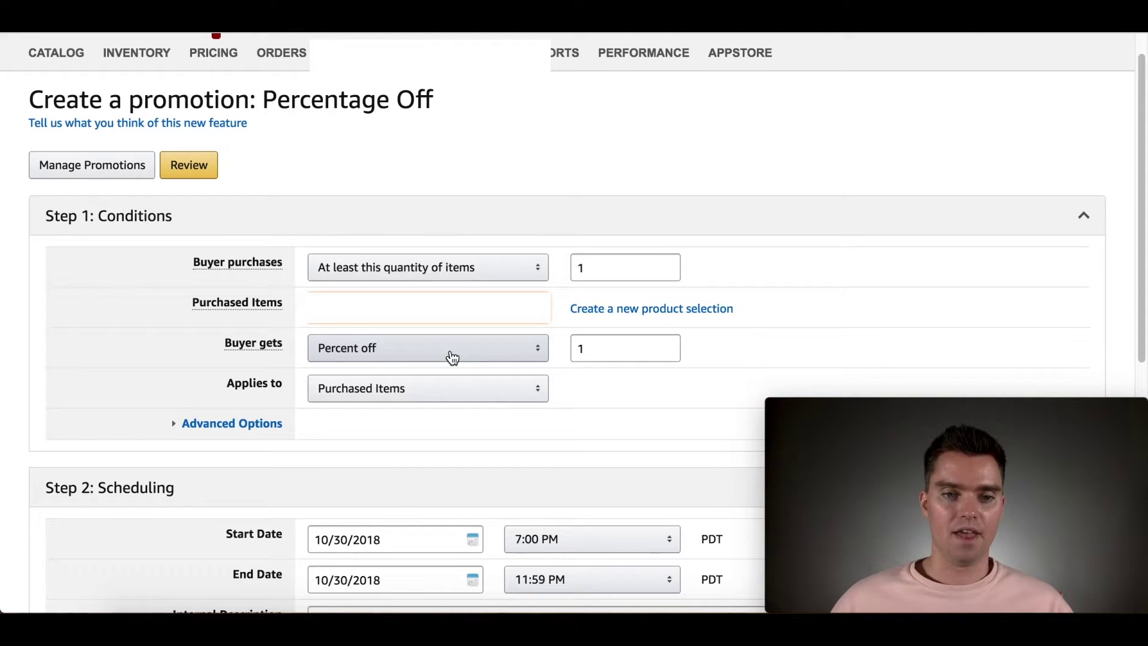
Step: Set Buyer gets to 90 percent off, applied to Purchased Items
click(551, 348)
text(90)
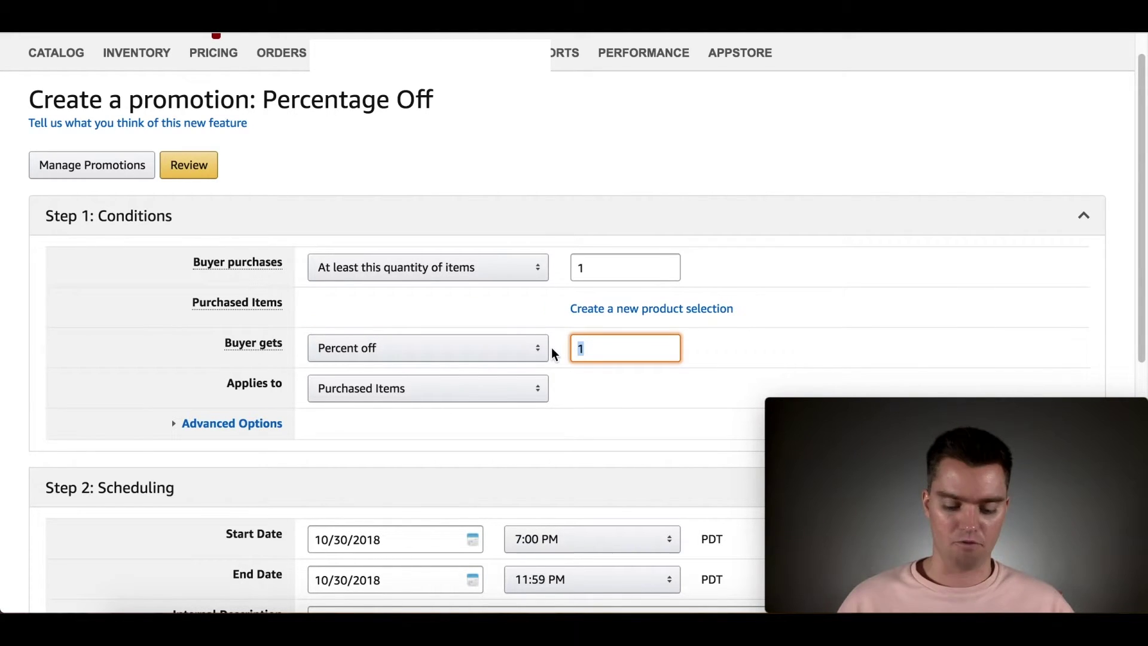
click(600, 380)
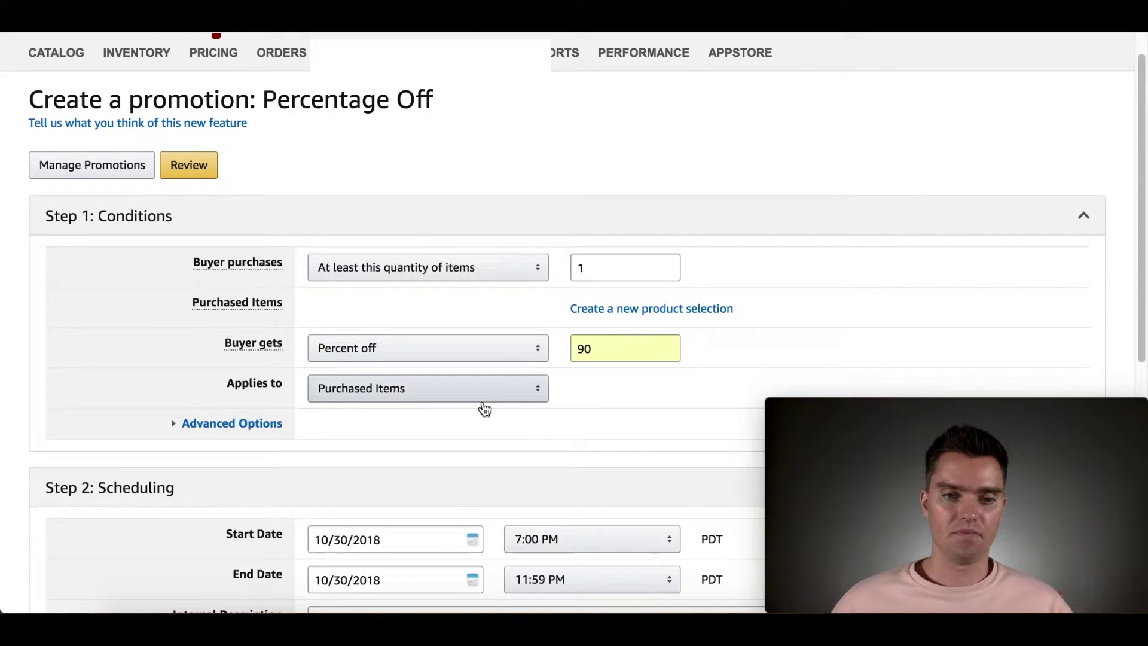
scroll(464, 397, down, 1)
click(464, 392)
click(466, 386)
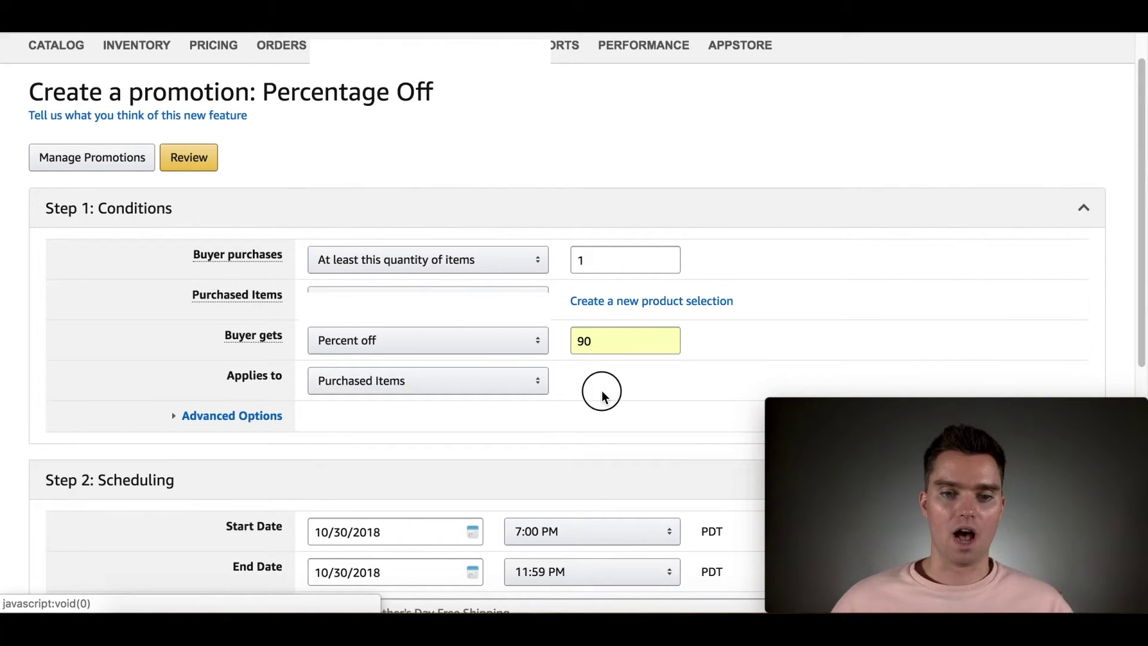
scroll(543, 381, down, 2)
scroll(543, 381, down, 3)
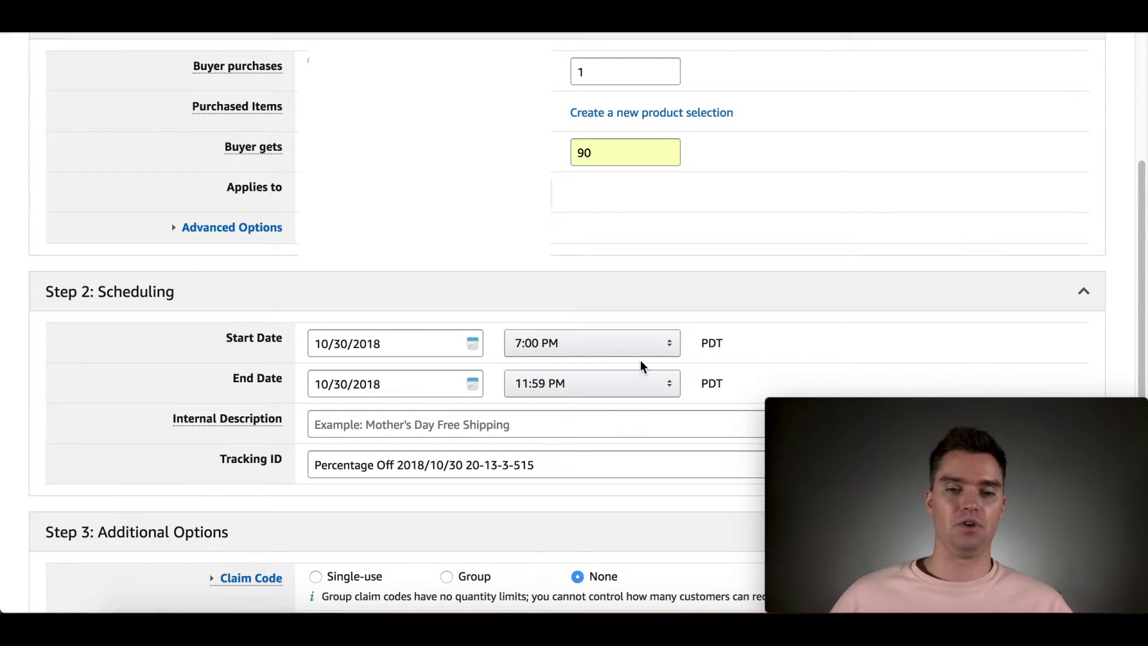
scroll(462, 405, down, 1)
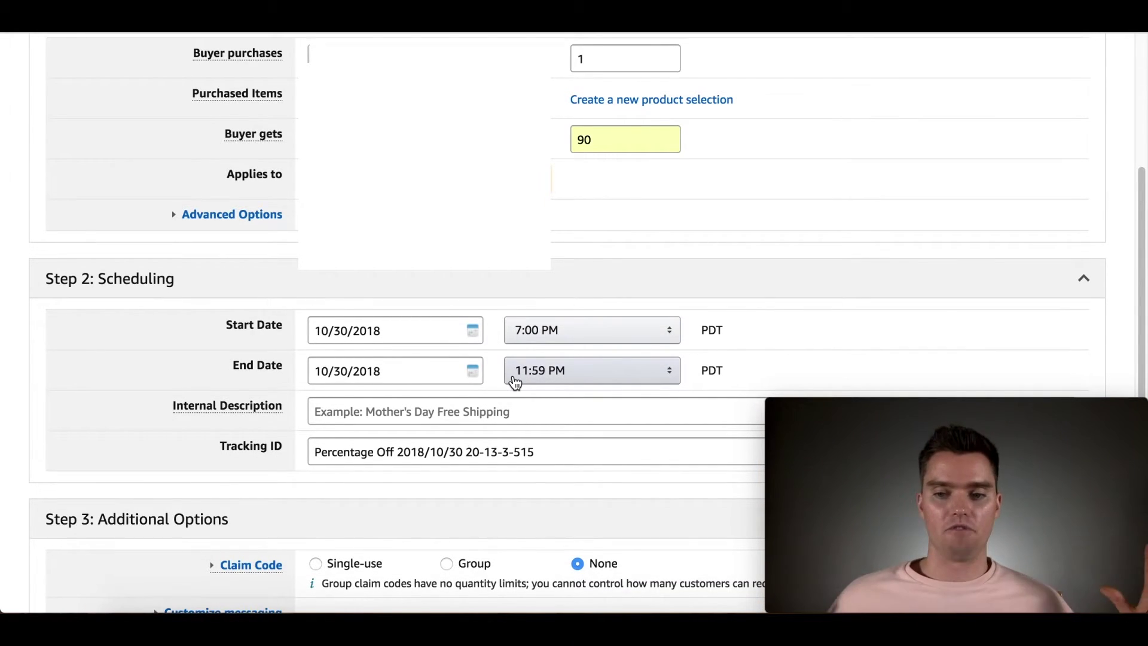
Step: Enter '90 OFF Product Name' as the promotion's internal description, fixing the capital N
click(440, 414)
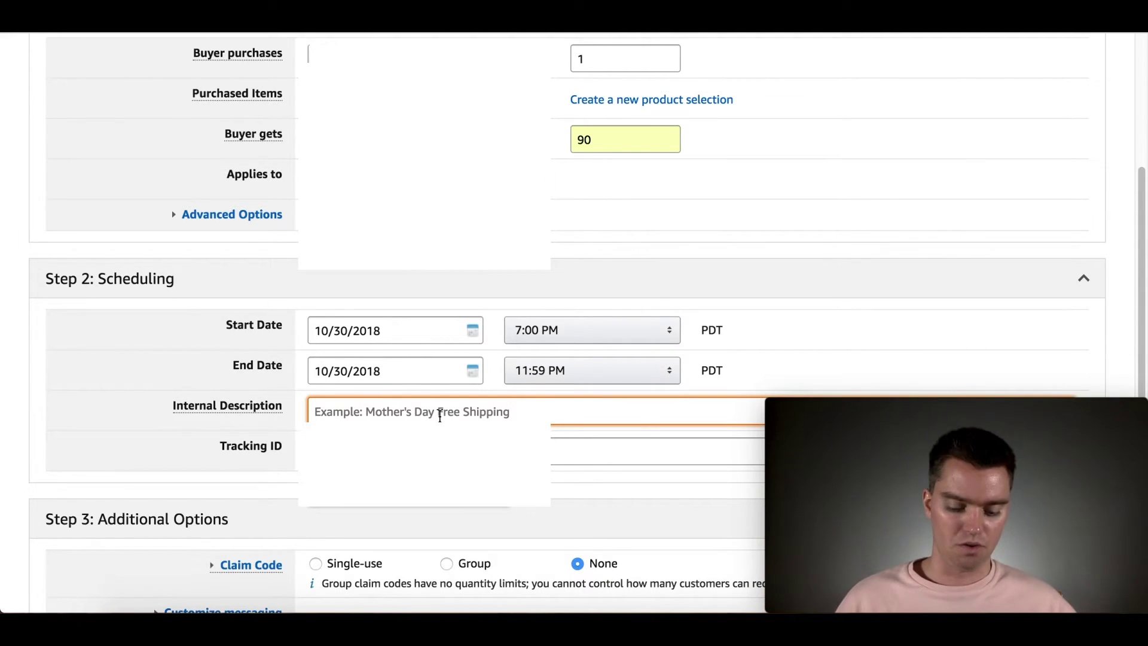
text(90 O)
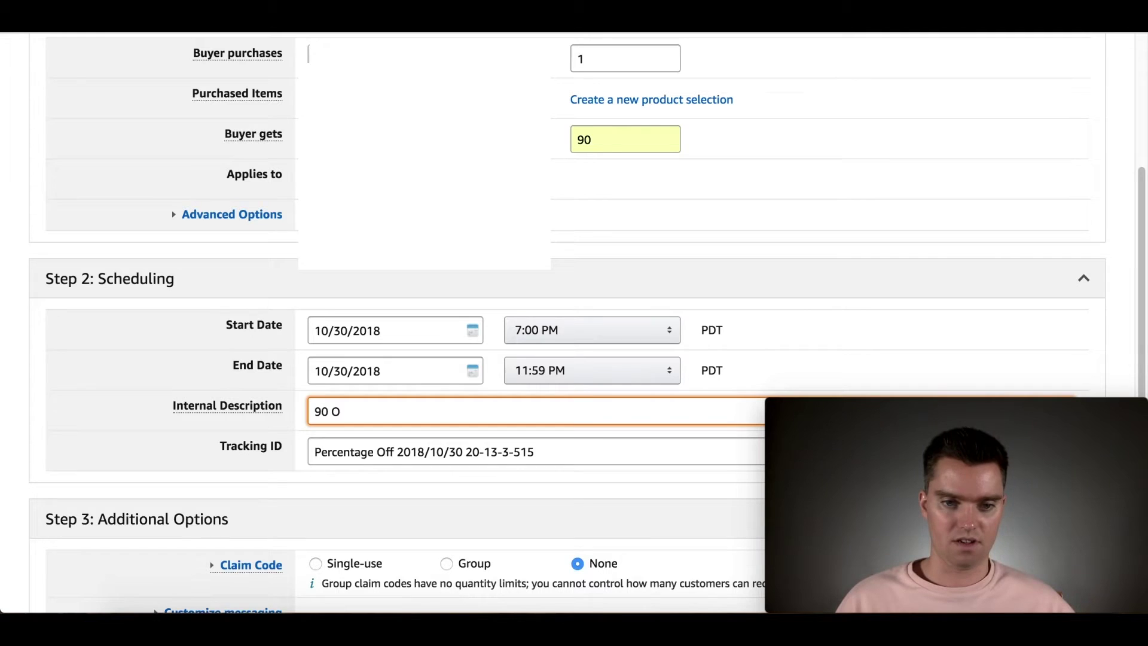
text(FF Product na)
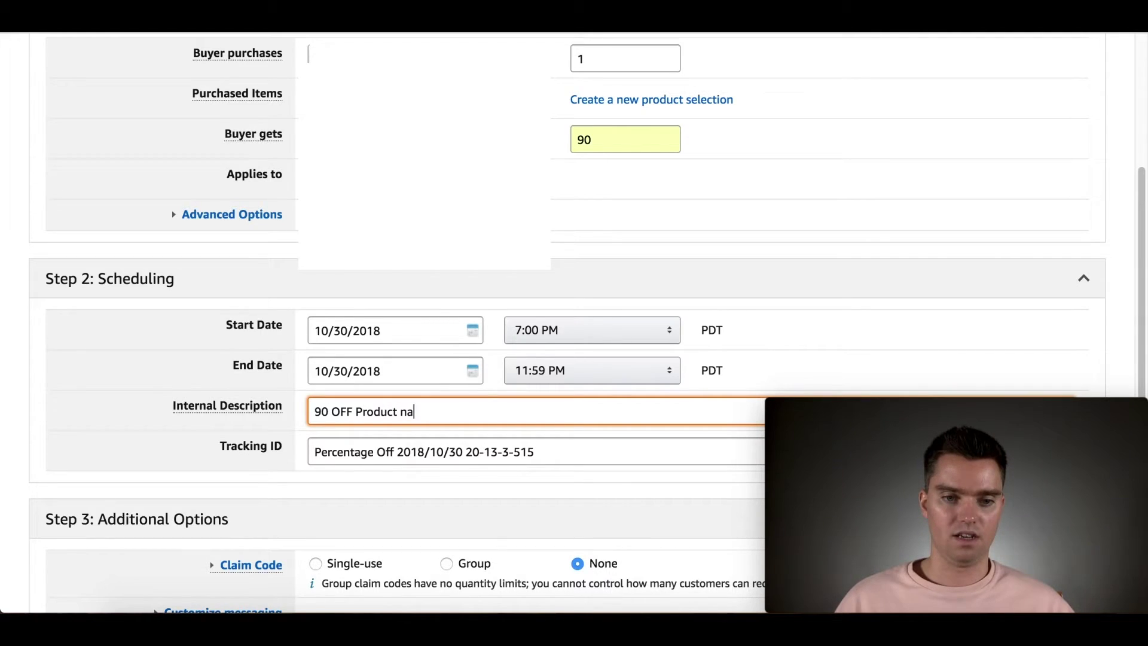
text(me)
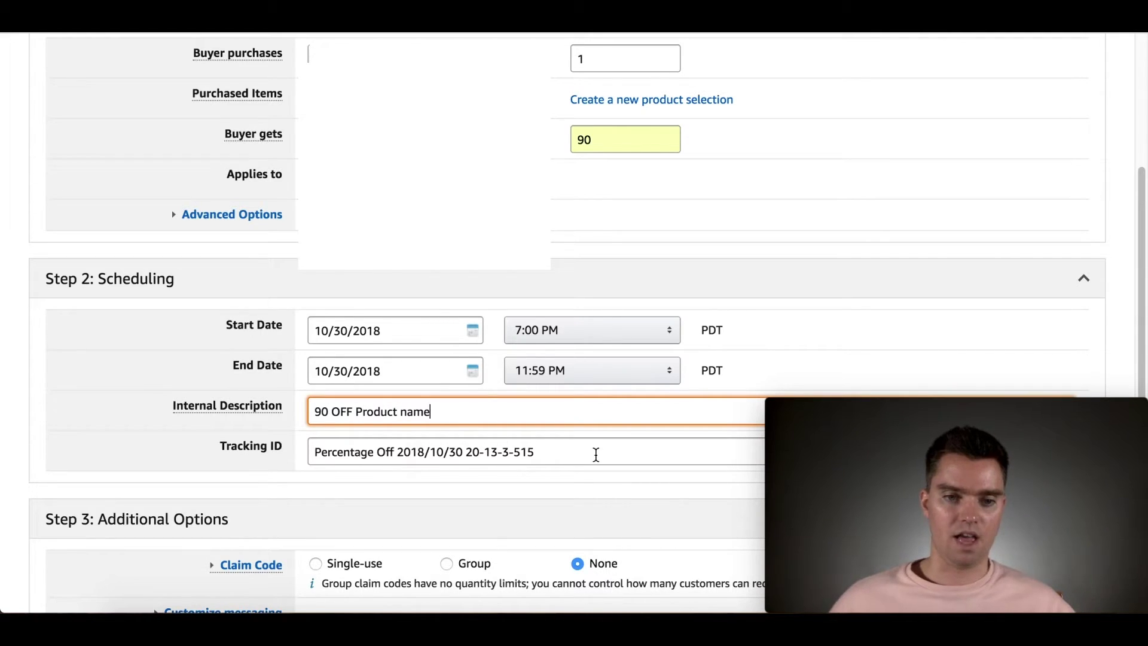
click(407, 412)
key(BackSpace)
text(N)
Step: Replace the auto-generated Tracking ID with '90 OFF Product Name'
drag(447, 412, 153, 371)
key(ctrl+c)
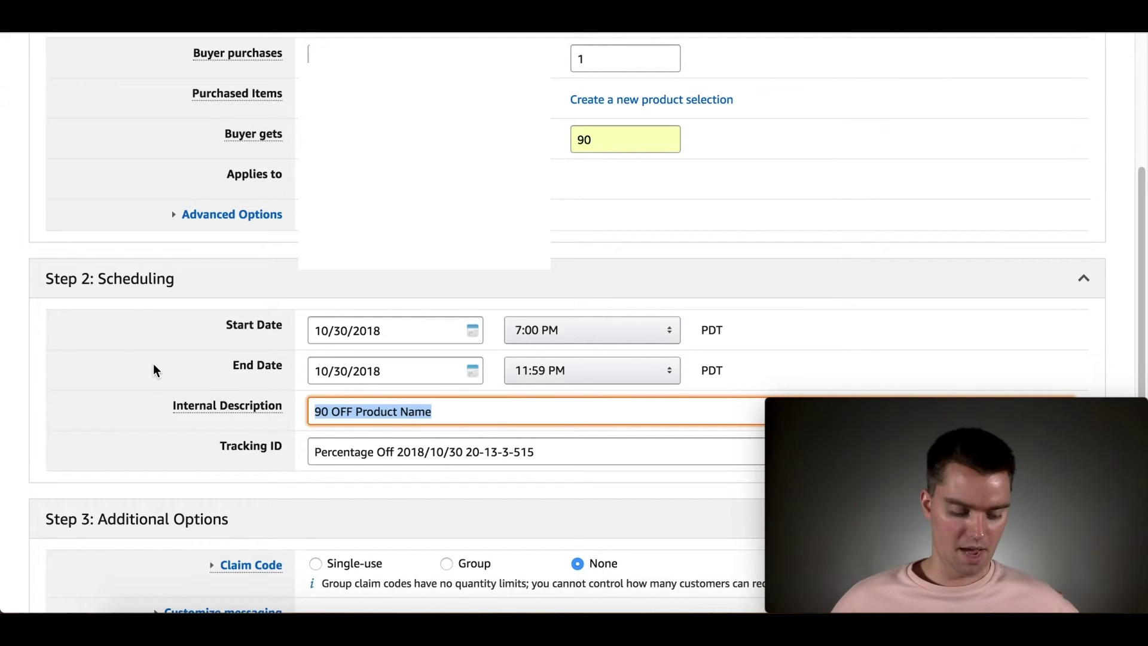
drag(547, 456, 273, 454)
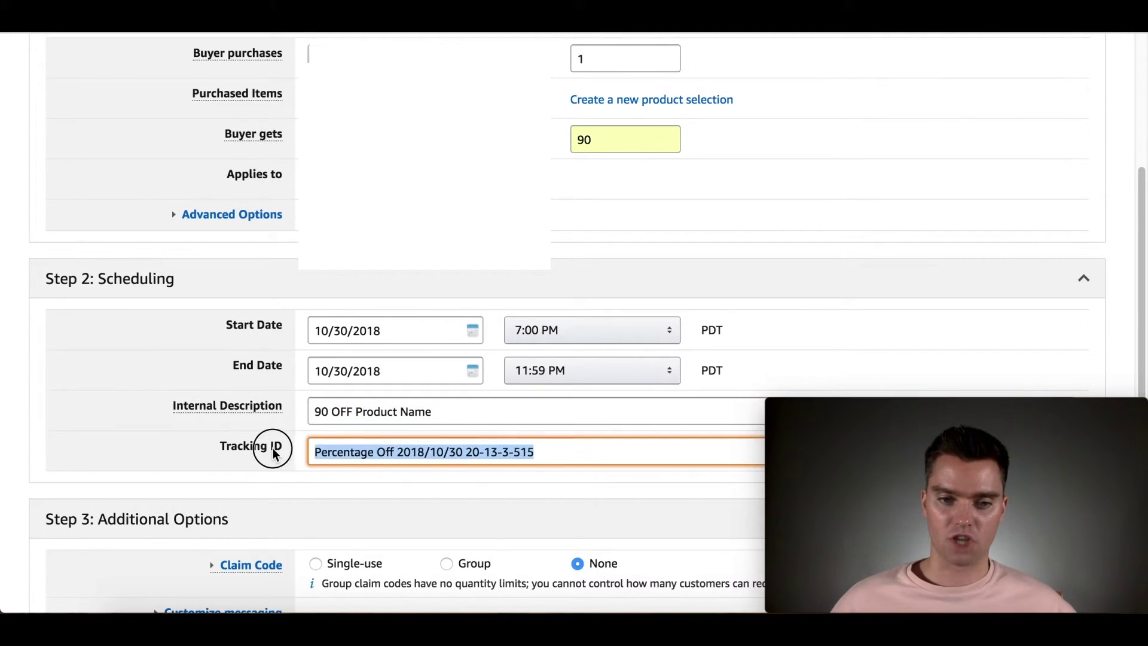
key(ctrl+v)
click(471, 475)
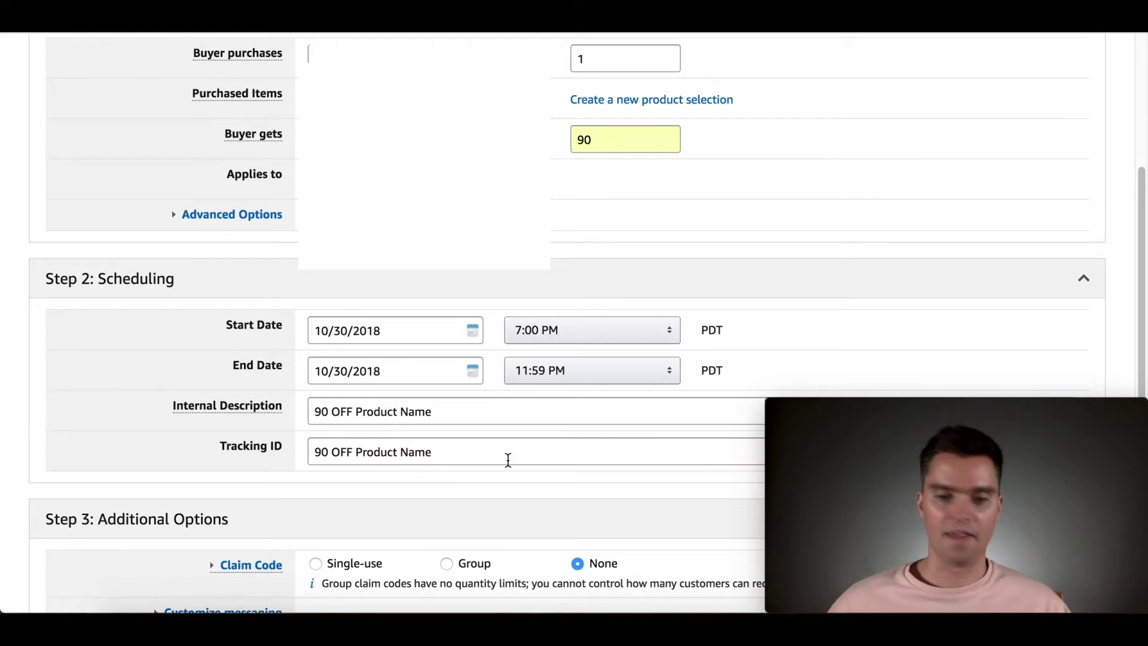
scroll(525, 468, down, 3)
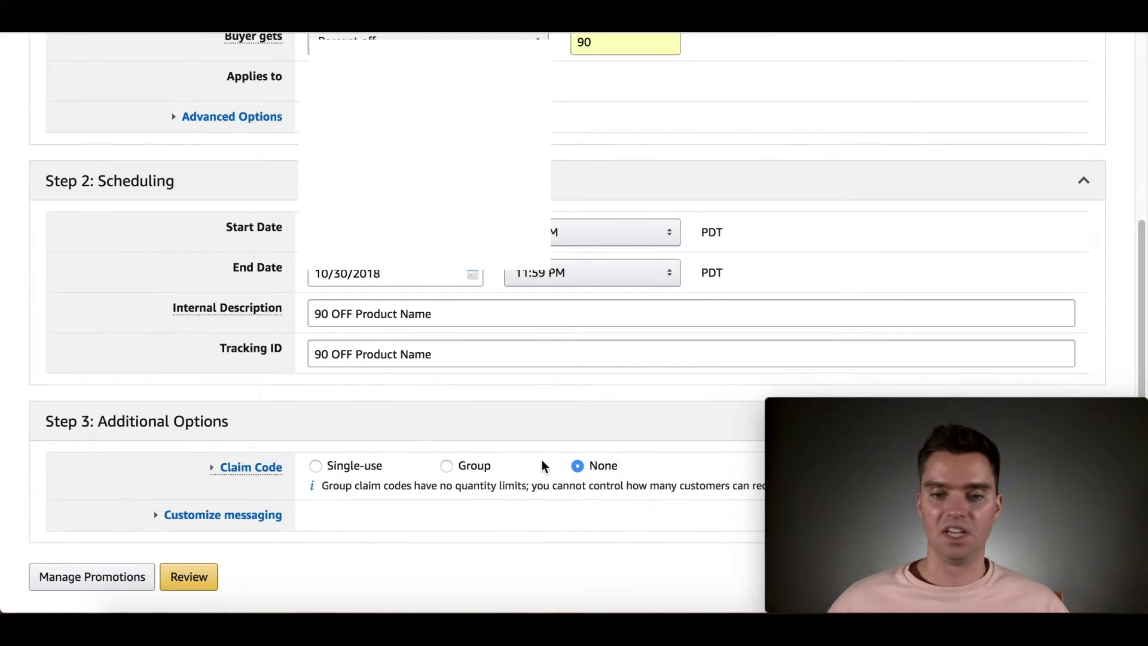
Step: Switch the promotion to a Single-use claim code, keeping one redemption per customer
scroll(507, 402, down, 3)
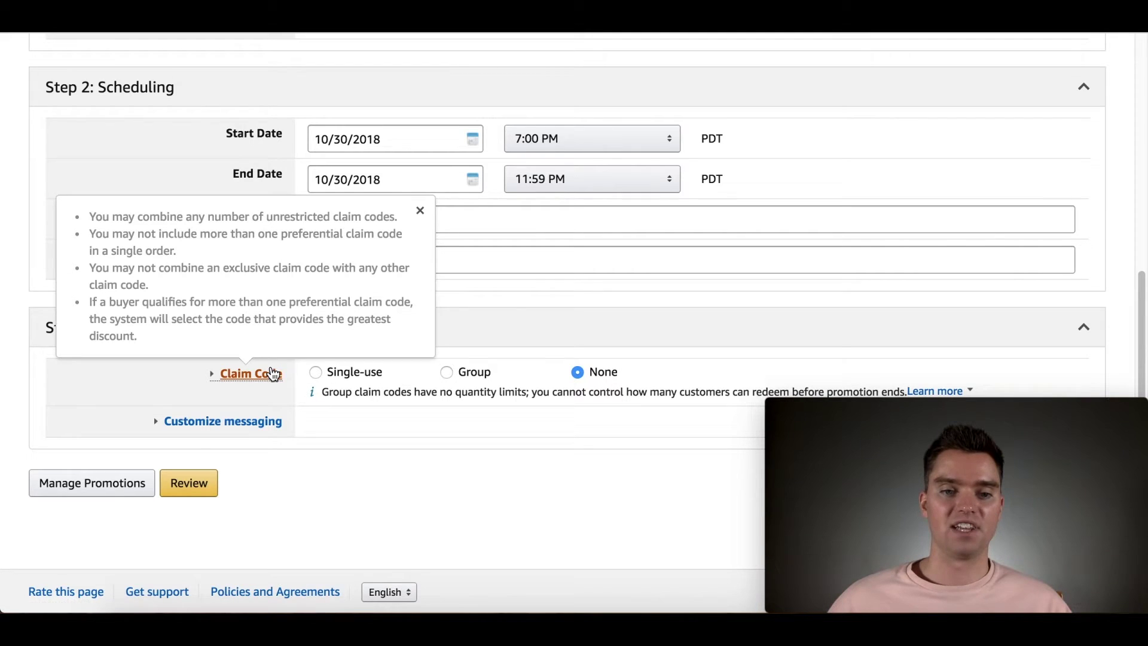
click(329, 373)
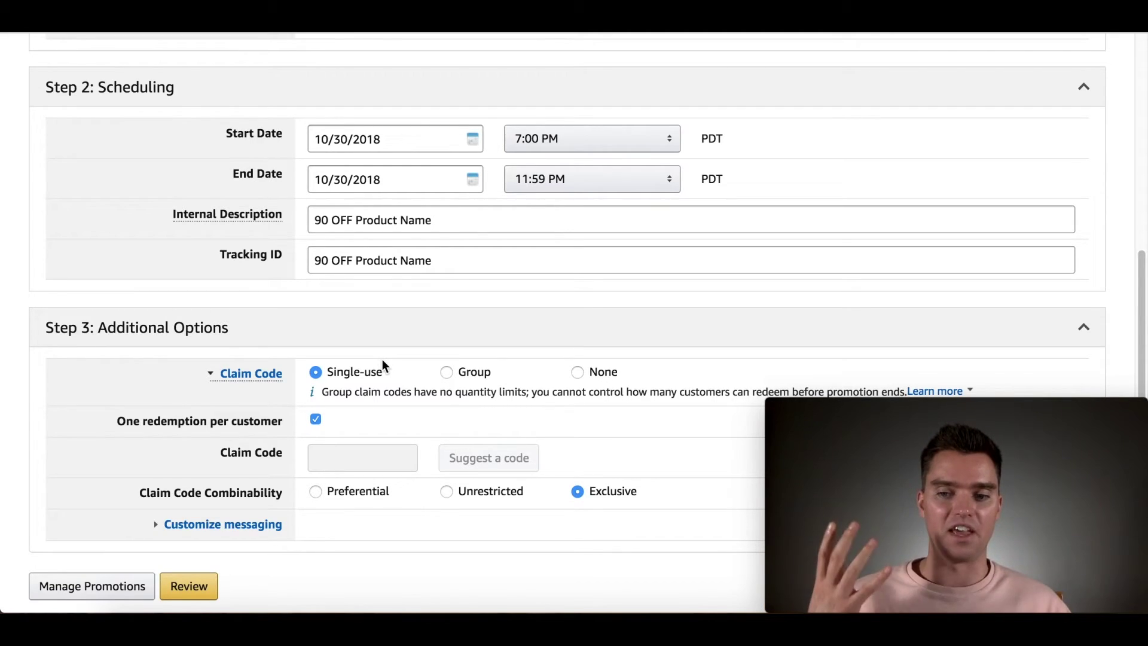
scroll(126, 410, down, 3)
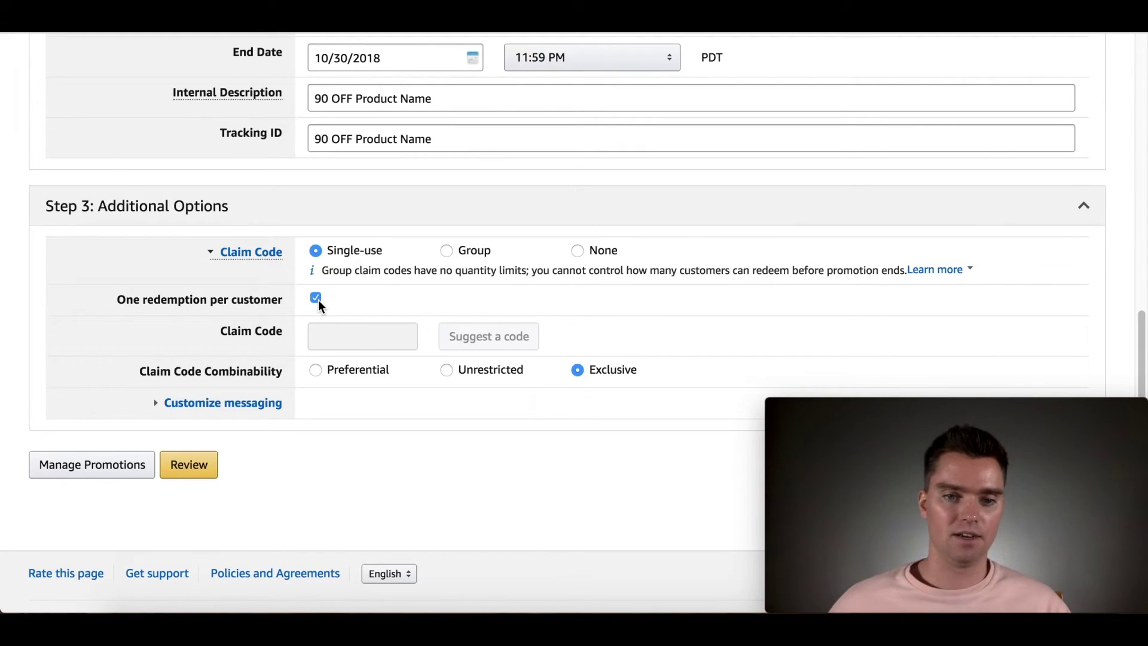
scroll(384, 385, down, 1)
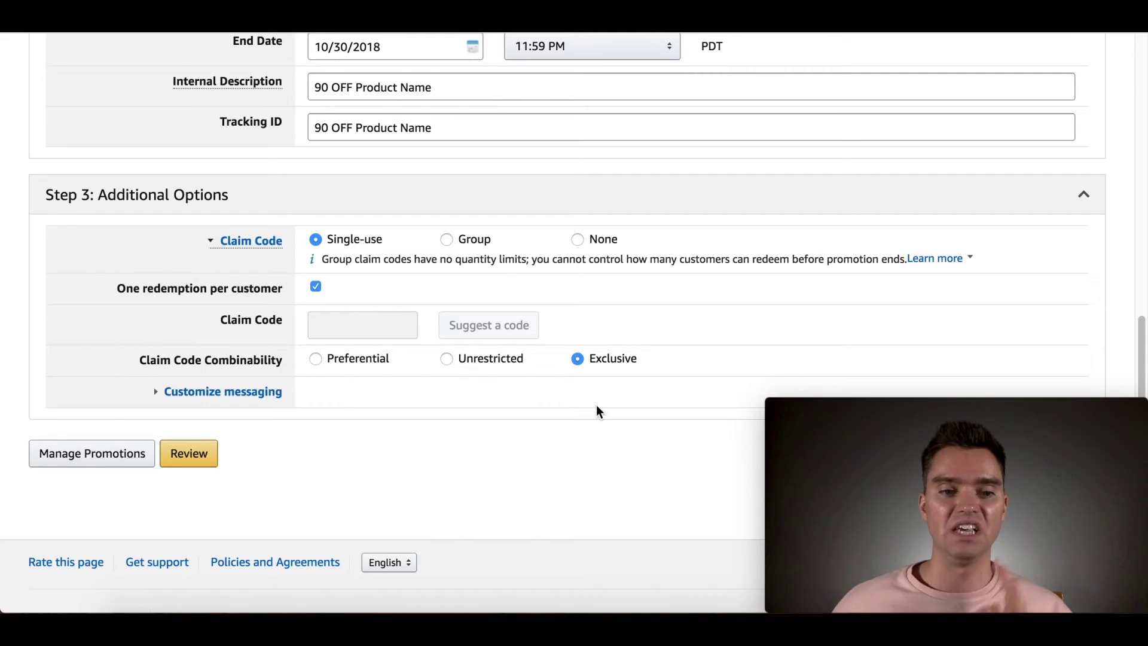
Step: Open Review Promotion and scroll through the over-70% discount alert and Terms and Conditions
click(191, 461)
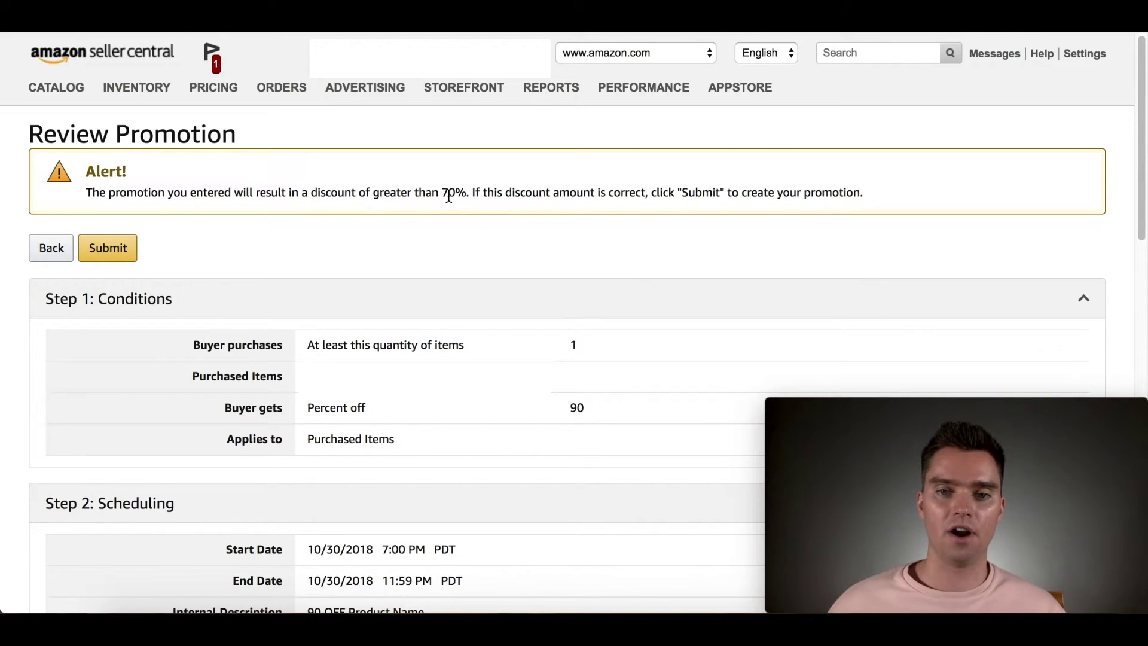
scroll(451, 193, down, 1)
scroll(500, 251, down, 15)
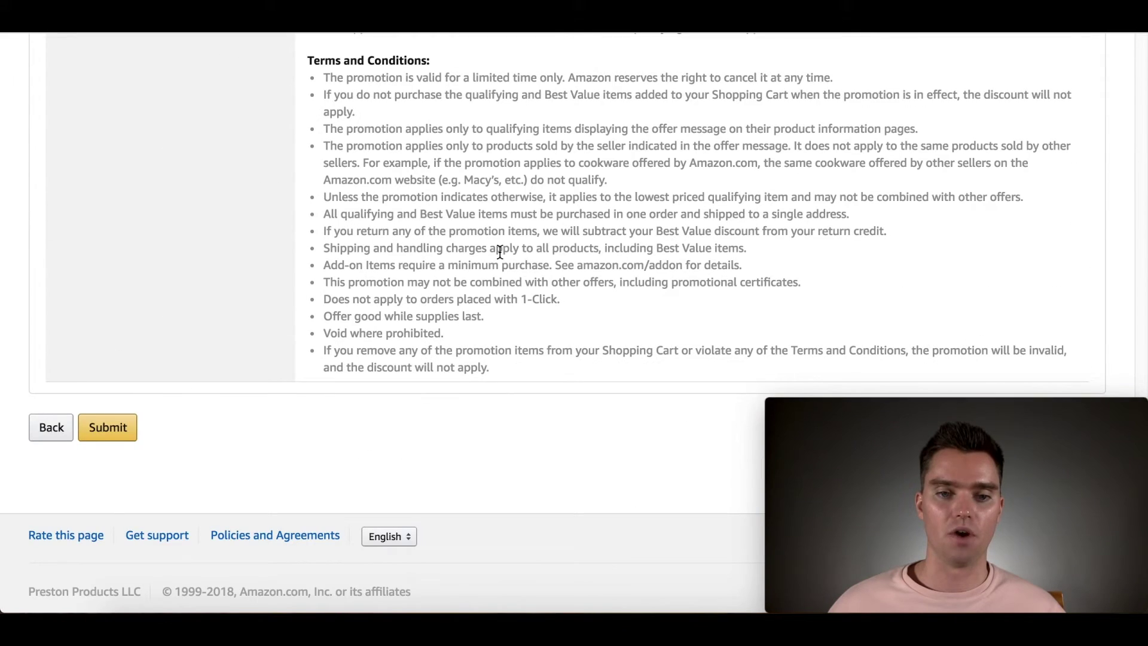
scroll(498, 255, up, 3)
scroll(281, 305, down, 5)
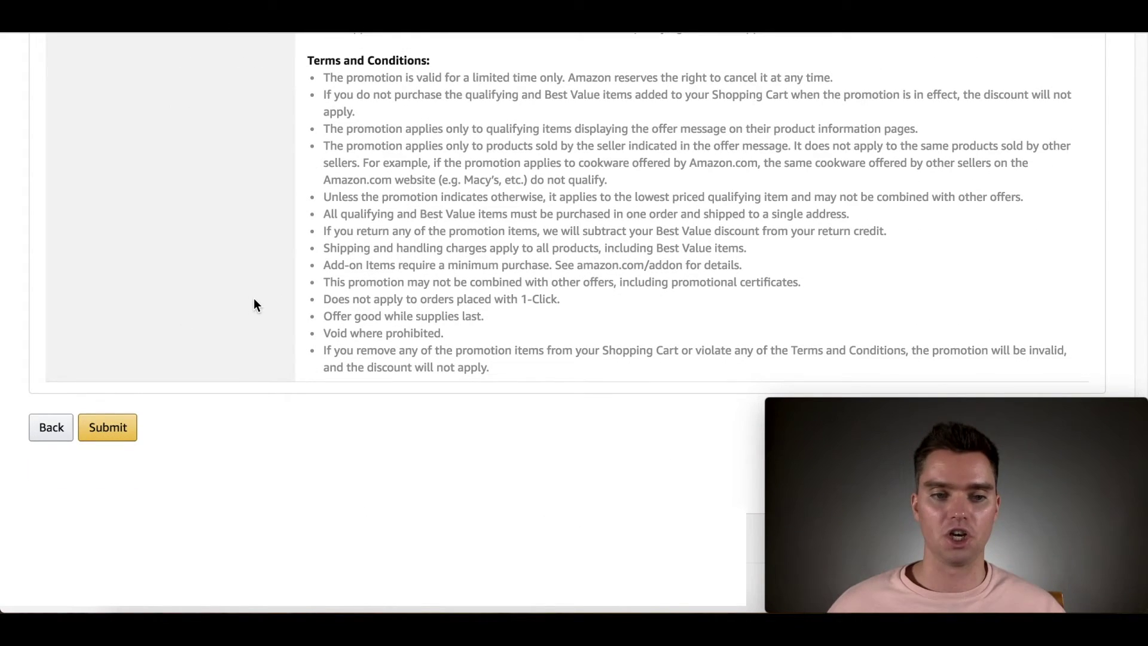
scroll(323, 353, up, 20)
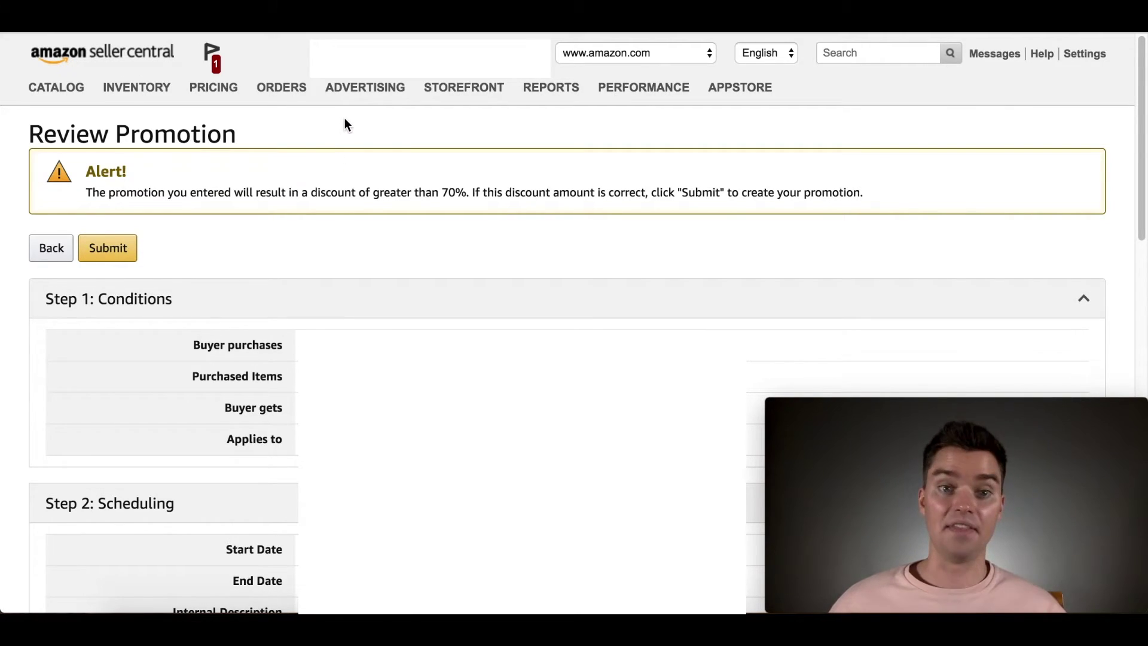
Step: Filter Manage Your Promotions to Expired status and search, listing 16 expired promotions
mouse_move(363, 95)
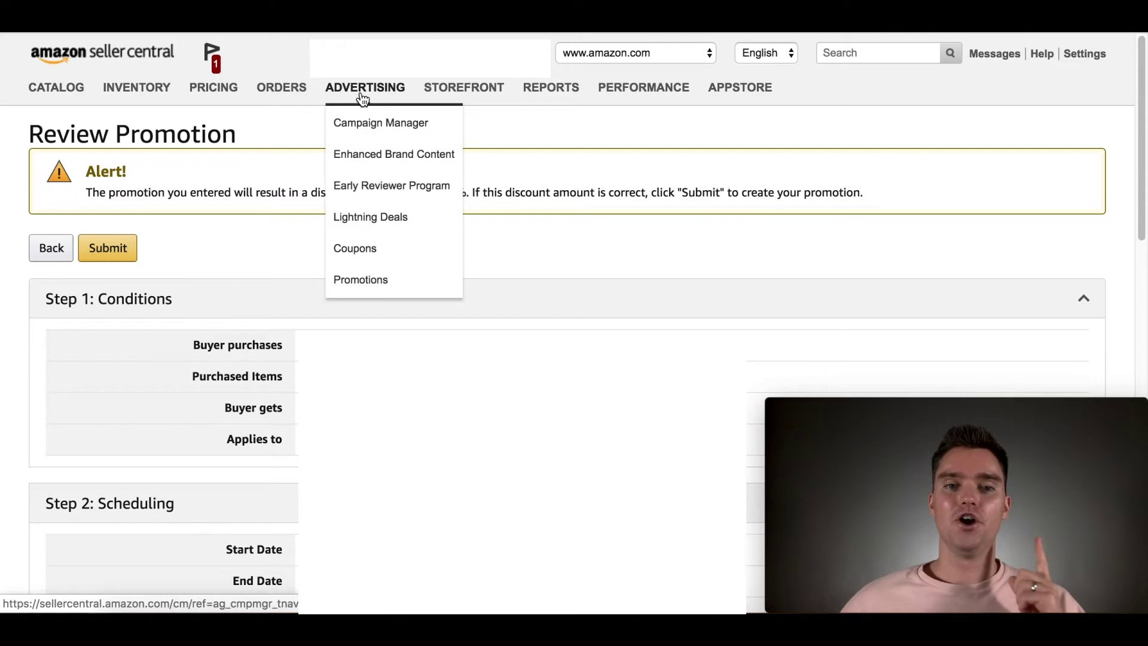
click(400, 281)
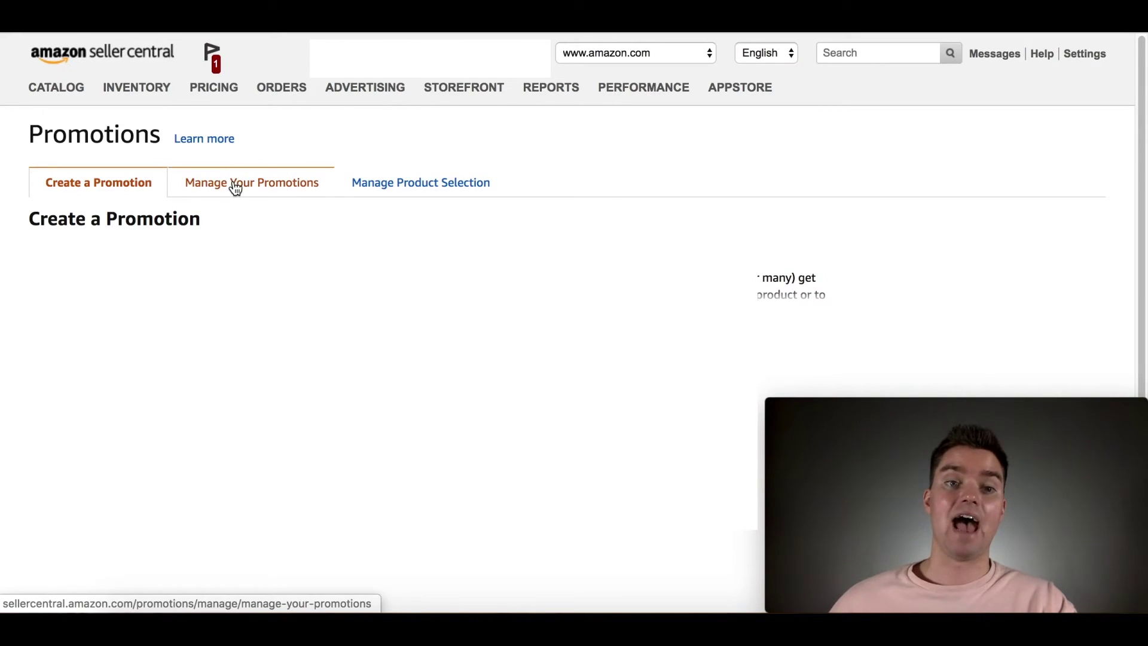
click(268, 198)
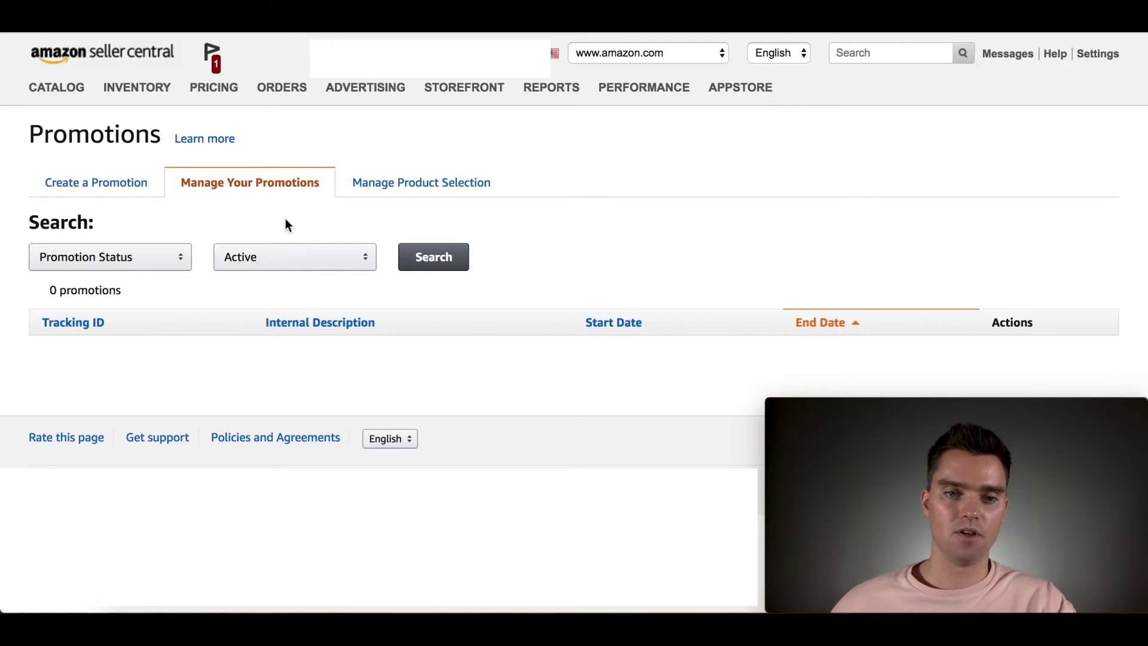
click(302, 259)
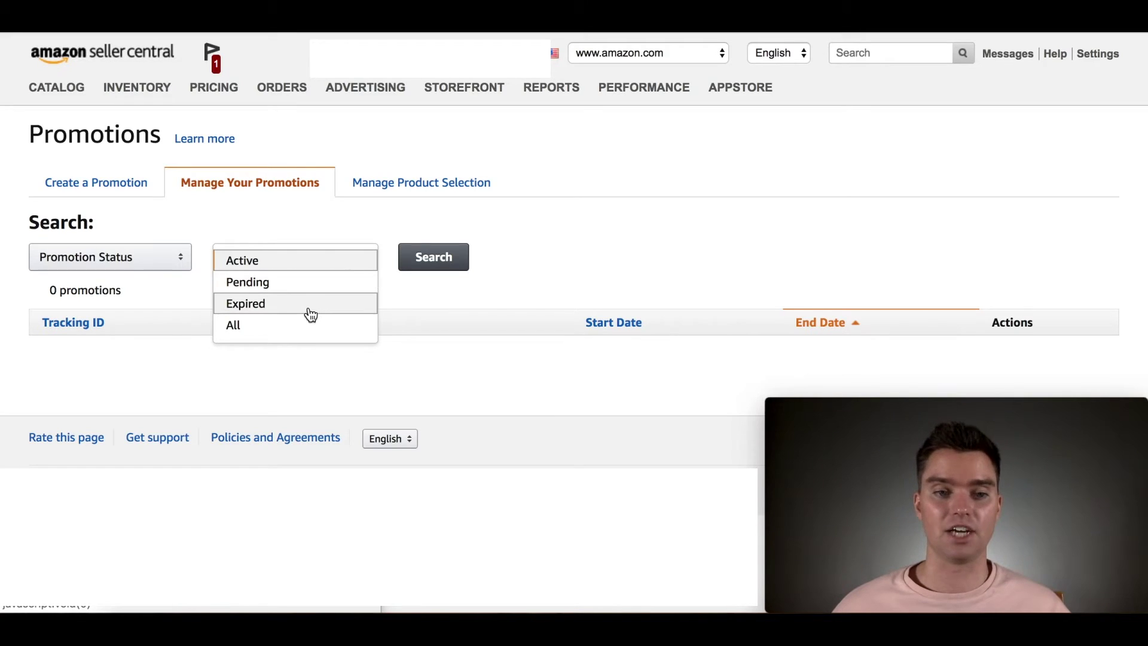
click(309, 304)
click(439, 267)
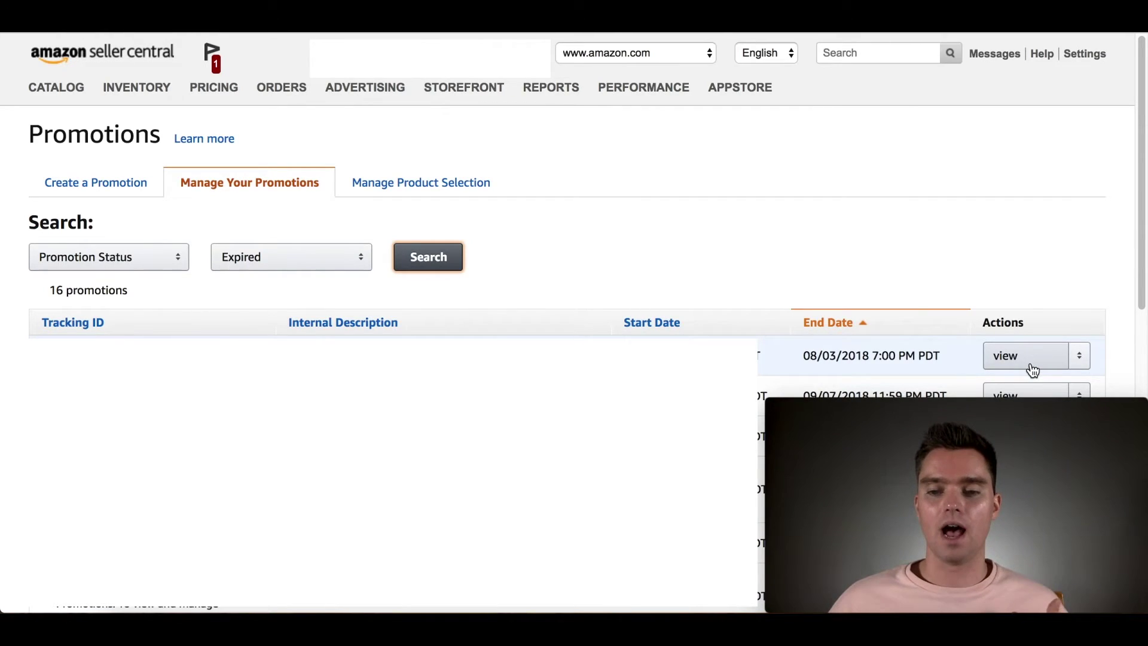
Step: View the first expired promotion's details, reviewing its conditions, scheduling and additional options
click(1030, 362)
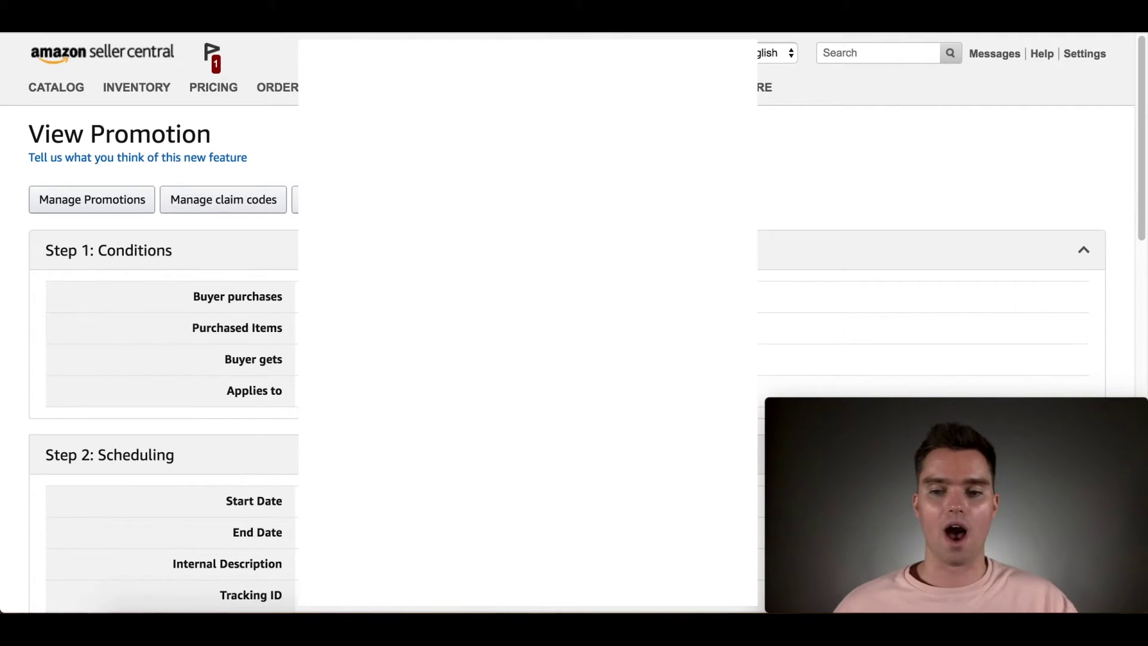
scroll(574, 323, down, 10)
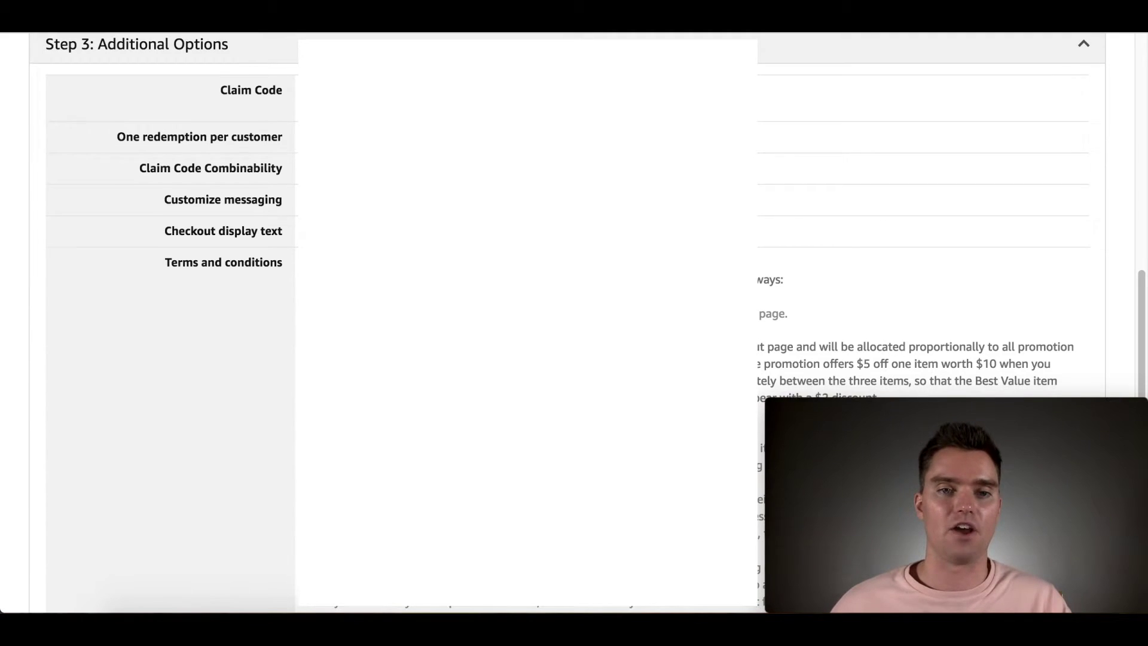
scroll(574, 323, up, 10)
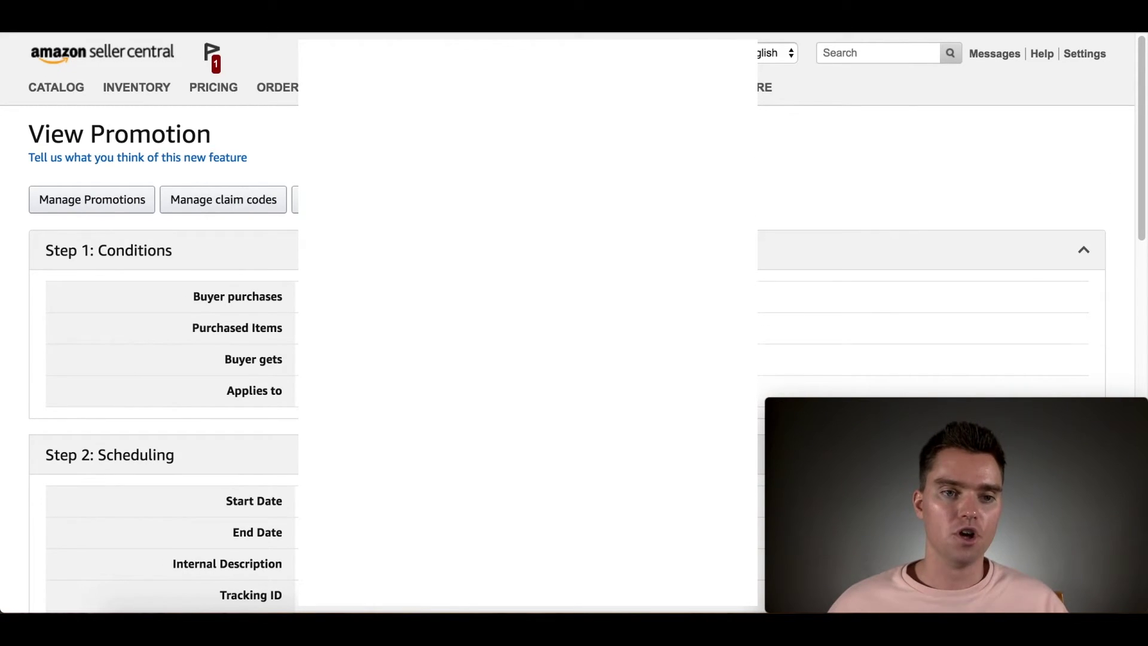
Step: Open Manage claim codes for this promotion and check it lists 0 claim code groups
click(215, 208)
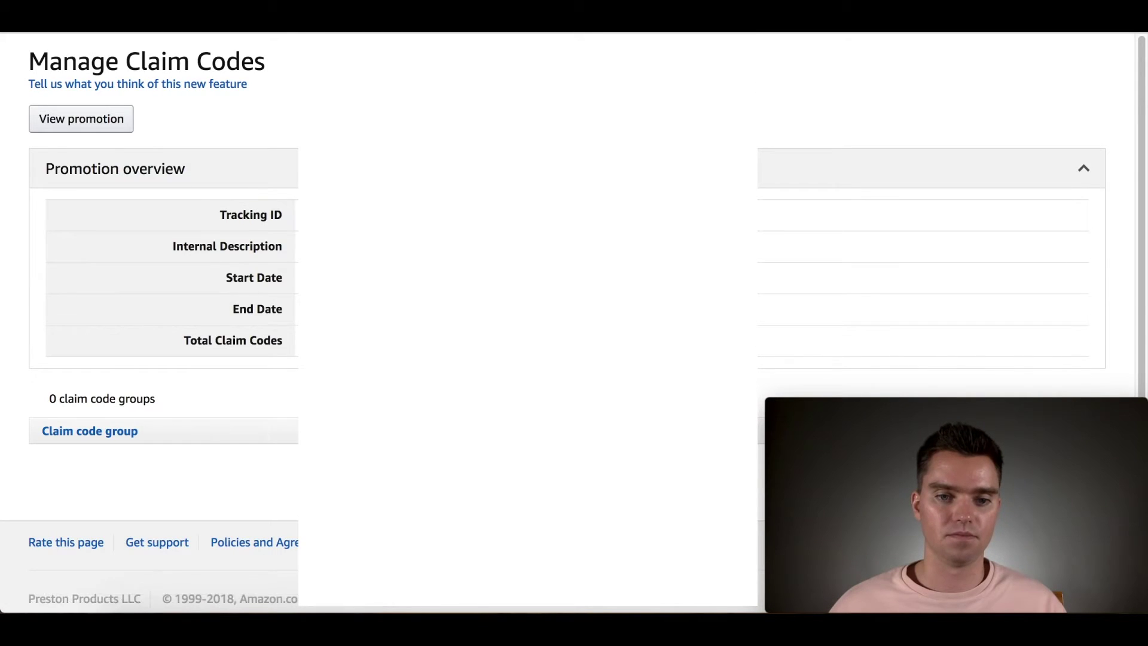
scroll(150, 299, down, 2)
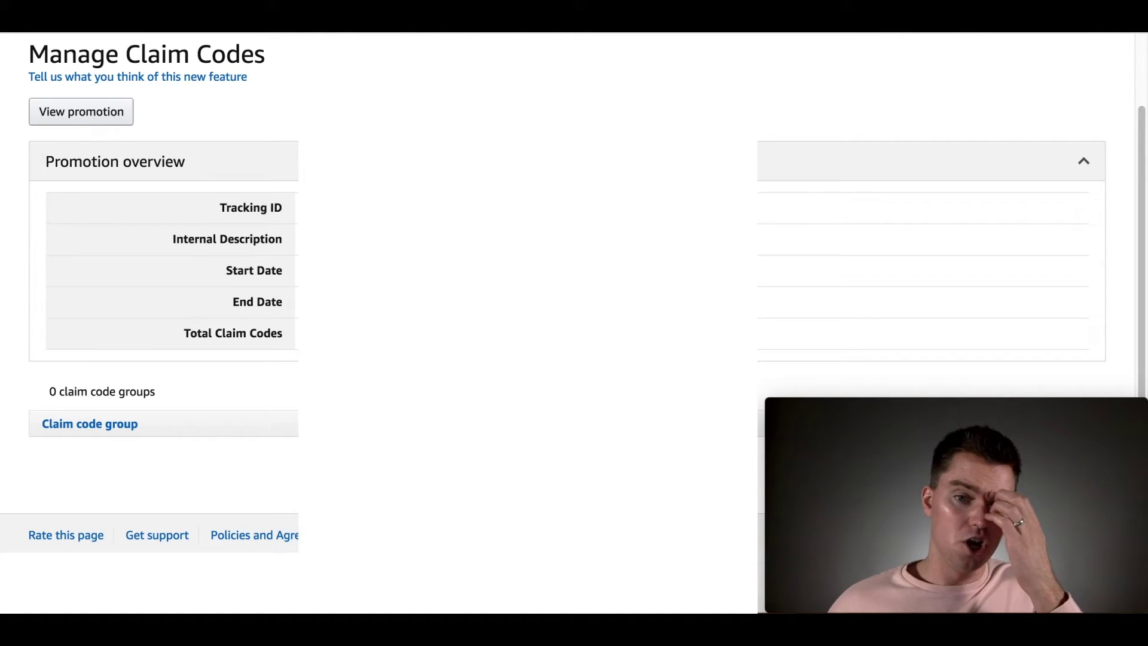
scroll(149, 299, up, 1)
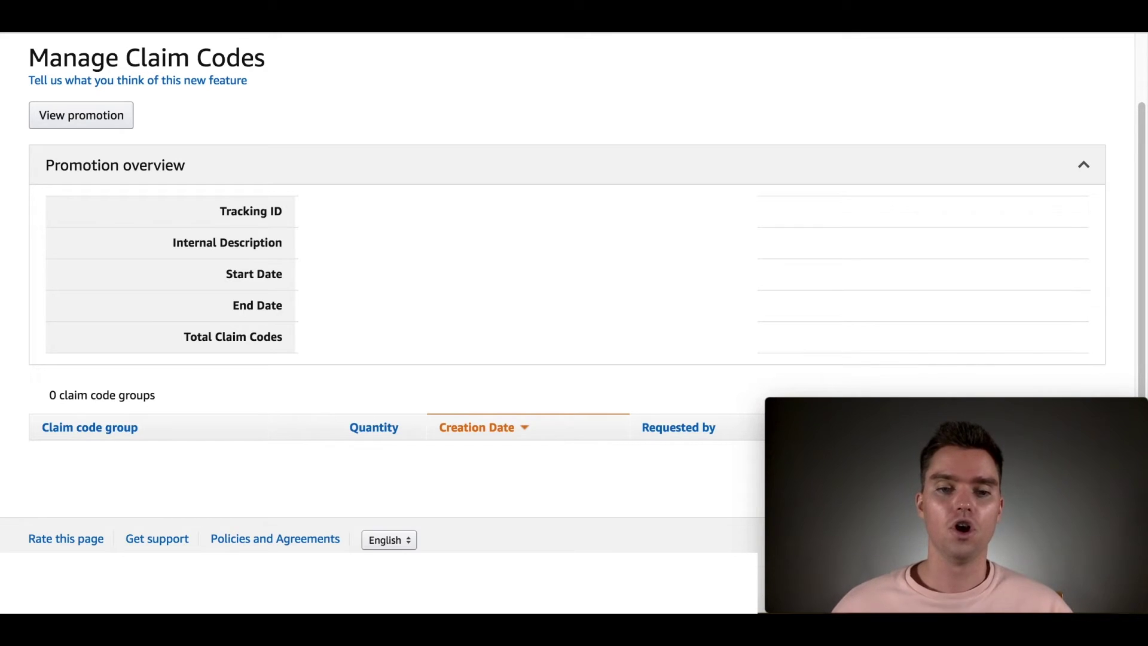
scroll(568, 299, up, 3)
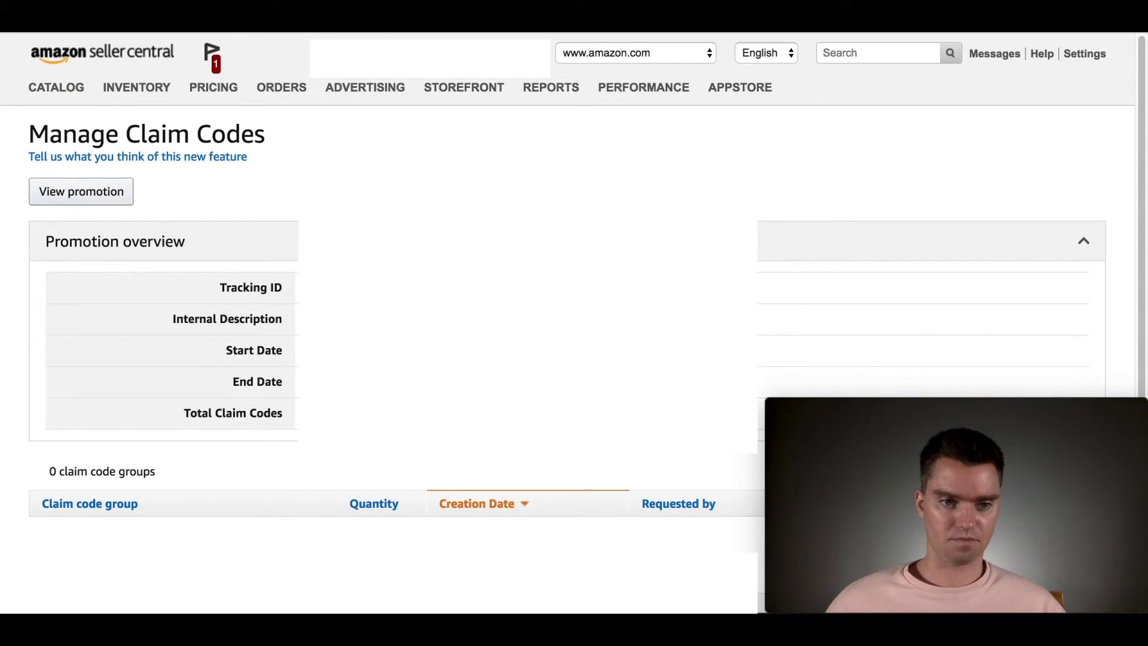
scroll(568, 299, down, 3)
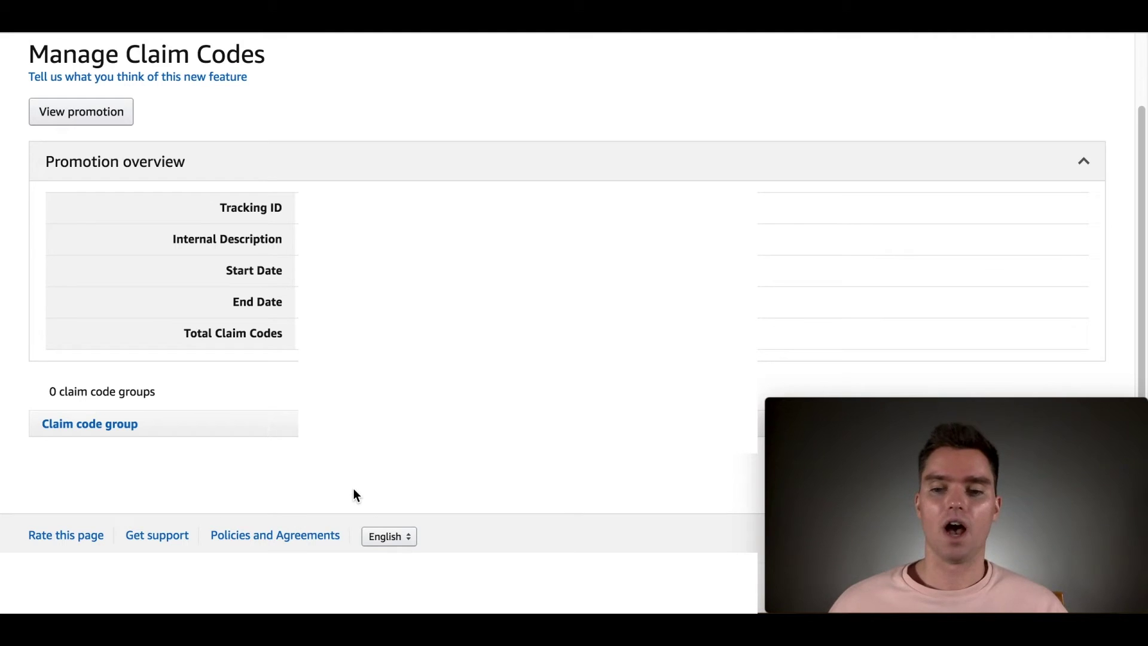